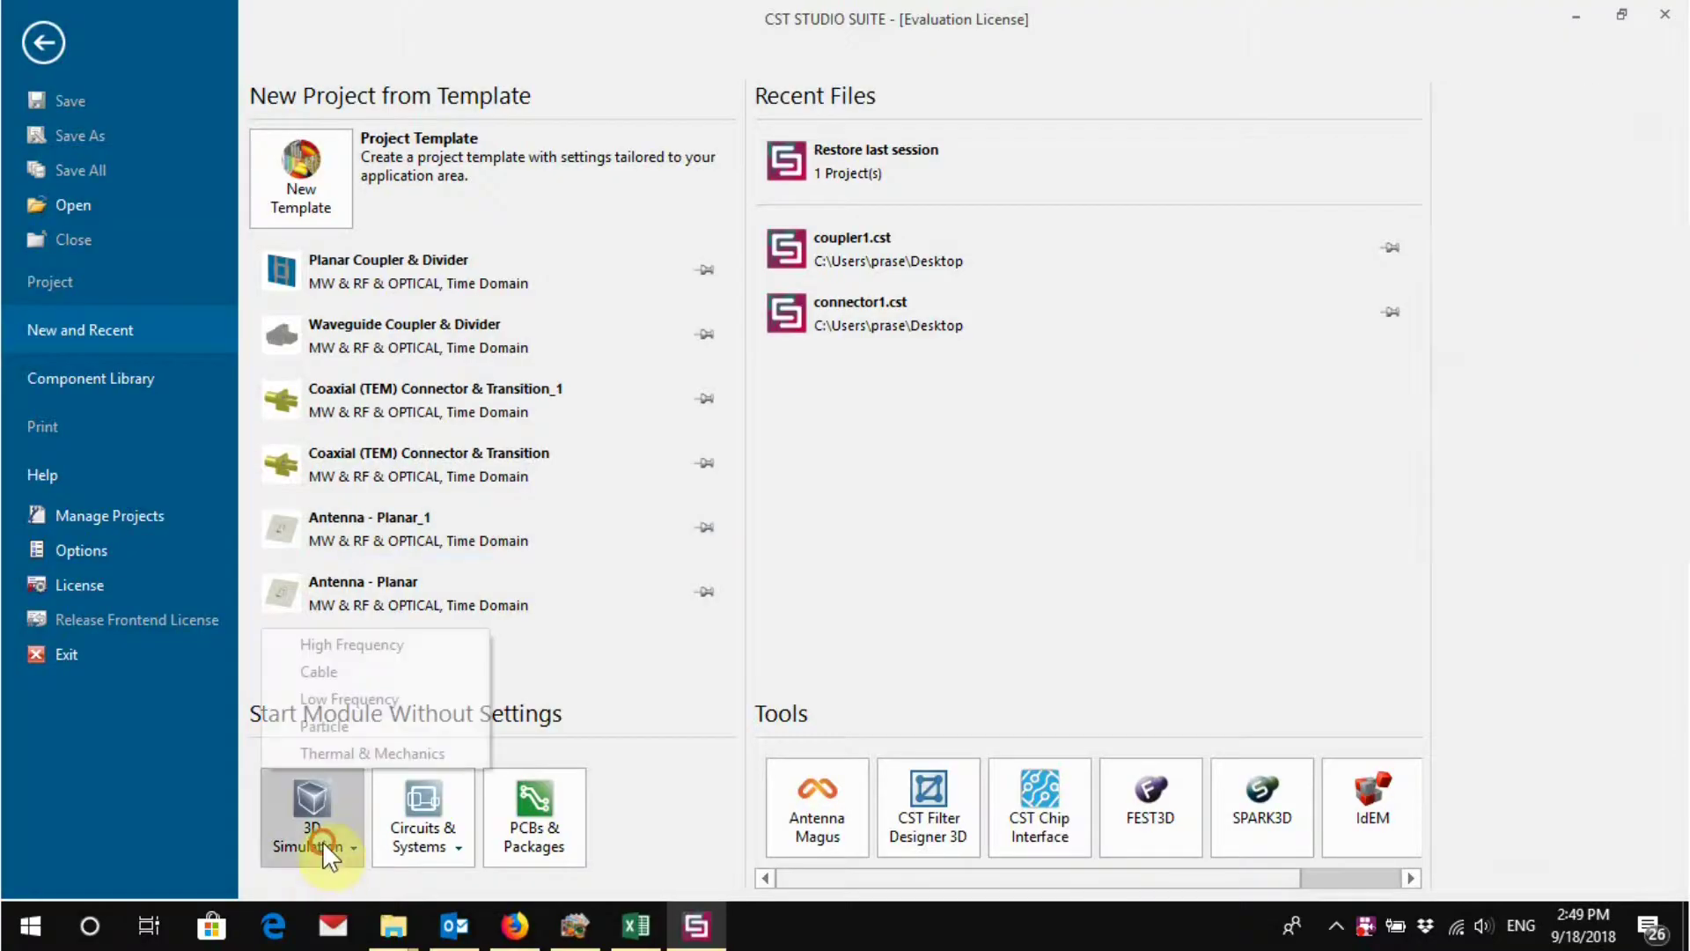
# Step: Start a blank High Frequency 3D Simulation project, Untitled_0
pyautogui.click(375, 640)
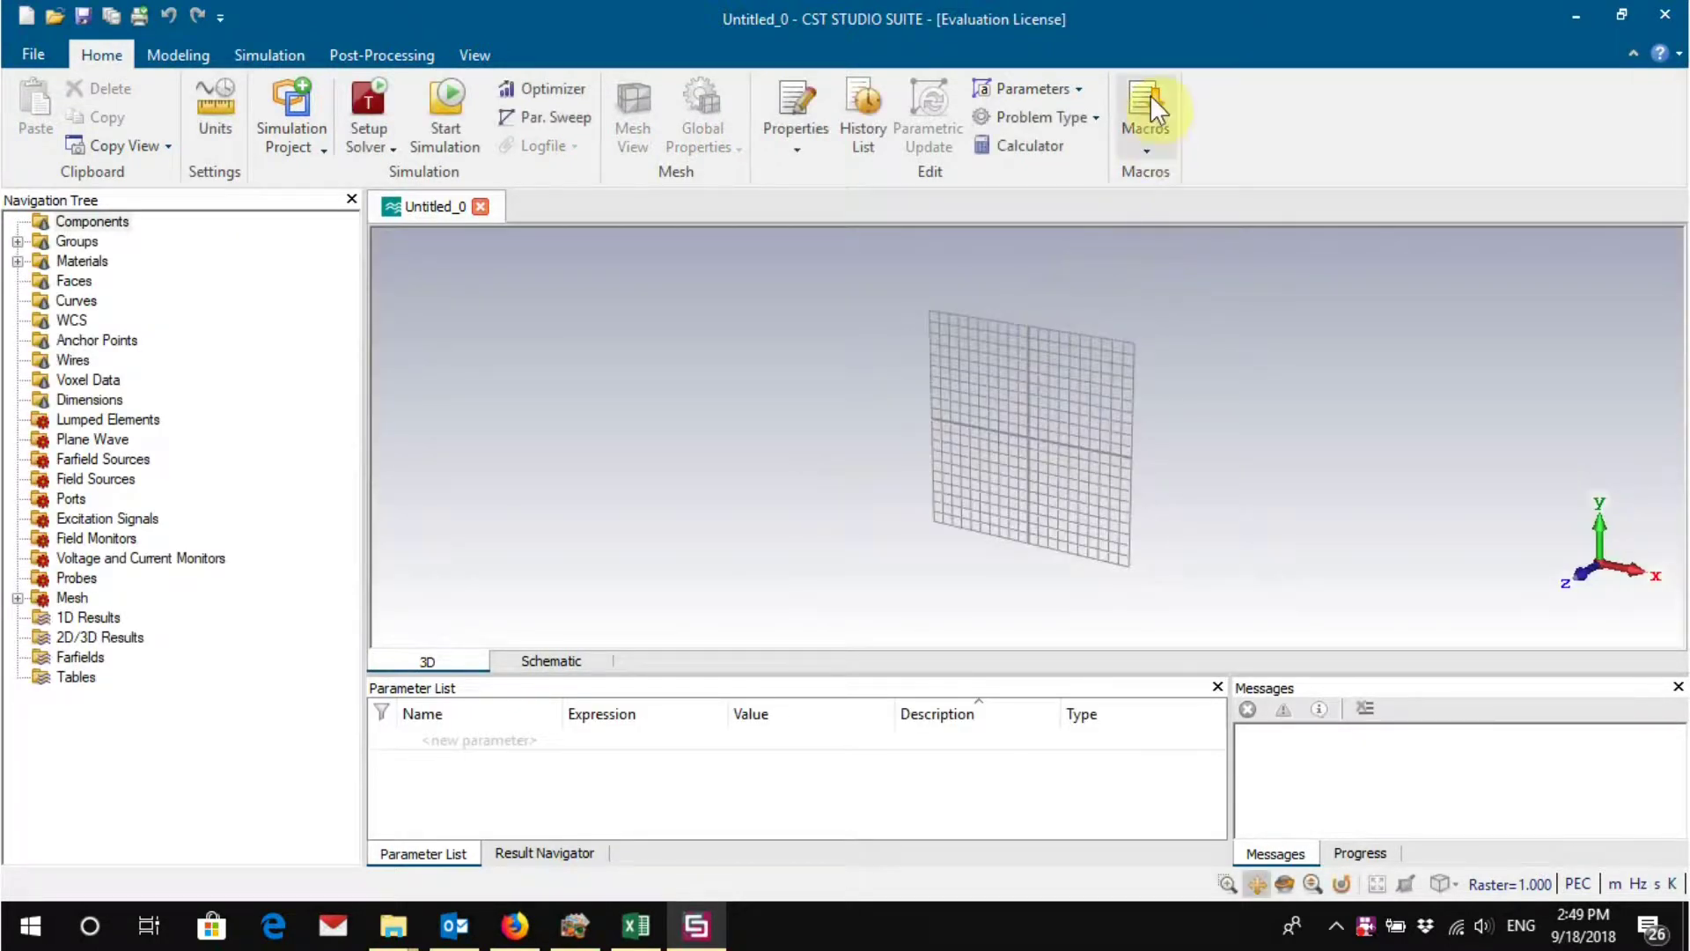
# Step: Build the Dipole Antenna demo macro model with L=80, gap=5, N=5 and r=1
pyautogui.click(1150, 93)
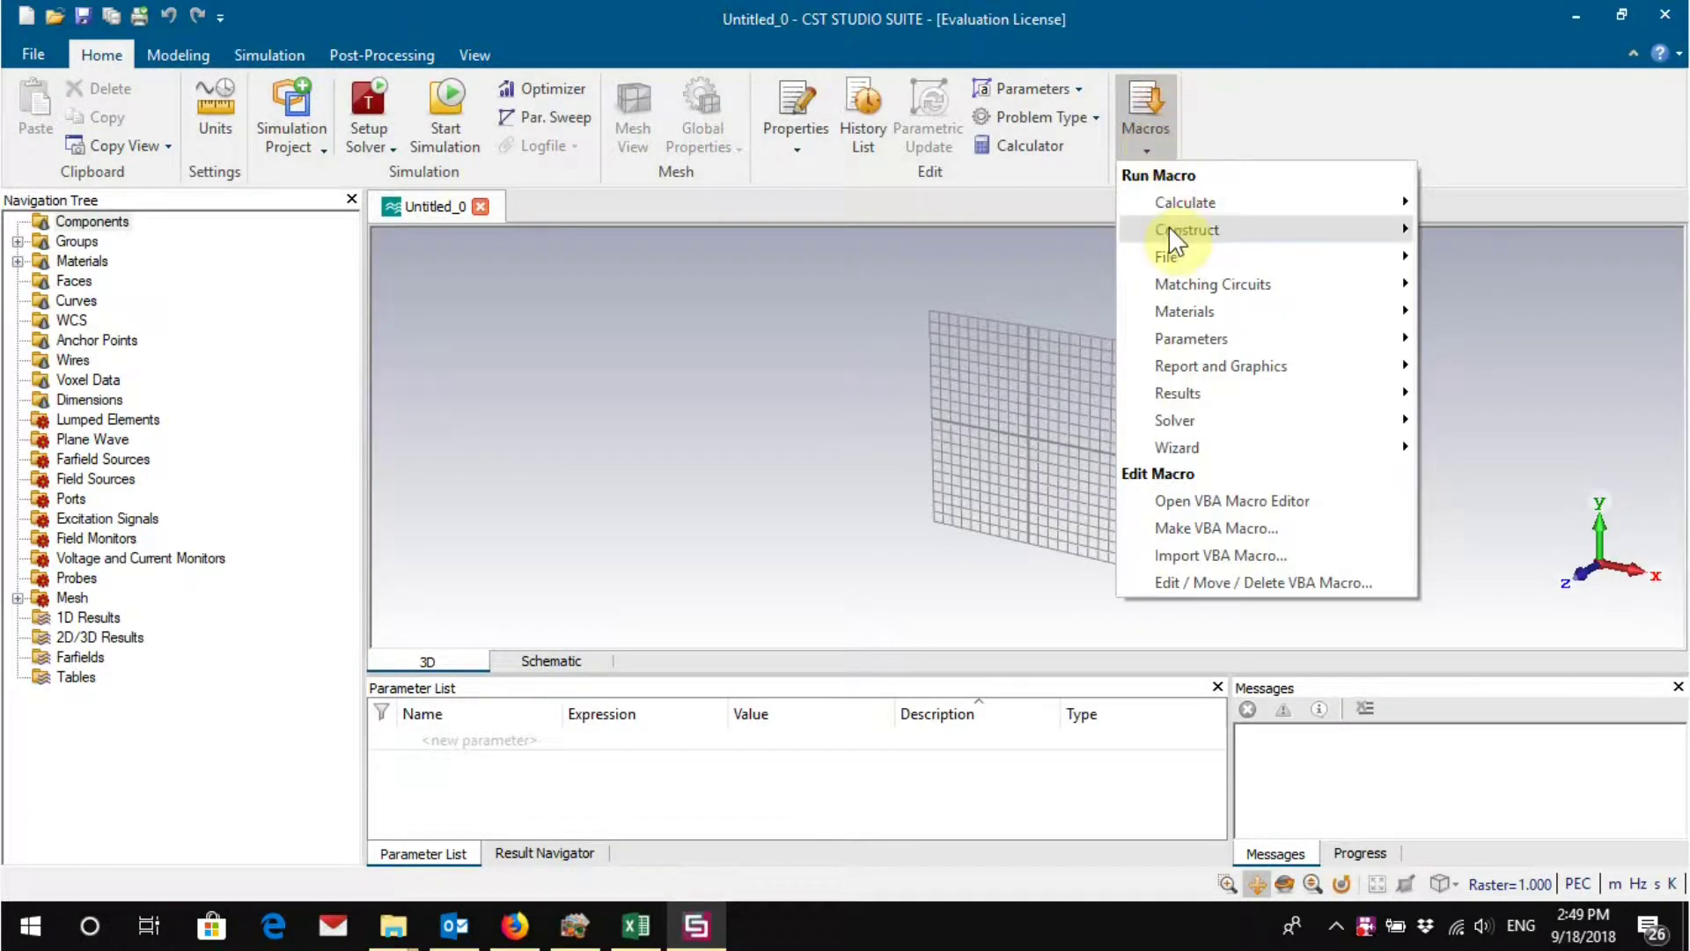
pyautogui.moveTo(1169, 226)
pyautogui.moveTo(1475, 285)
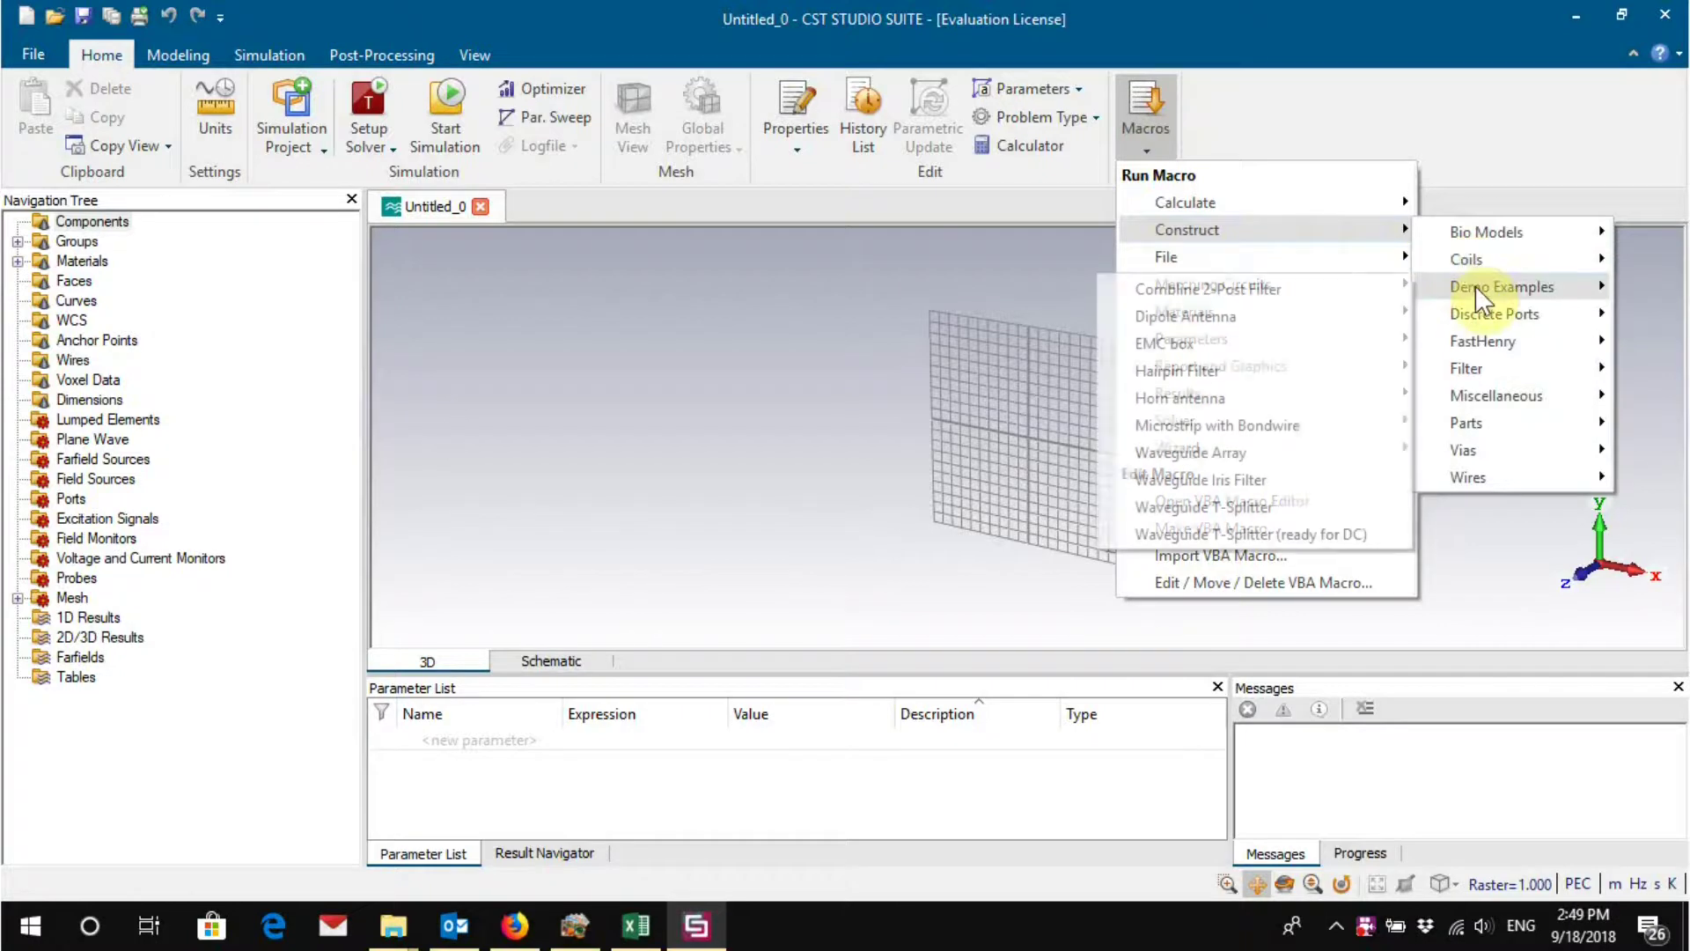
pyautogui.click(1185, 316)
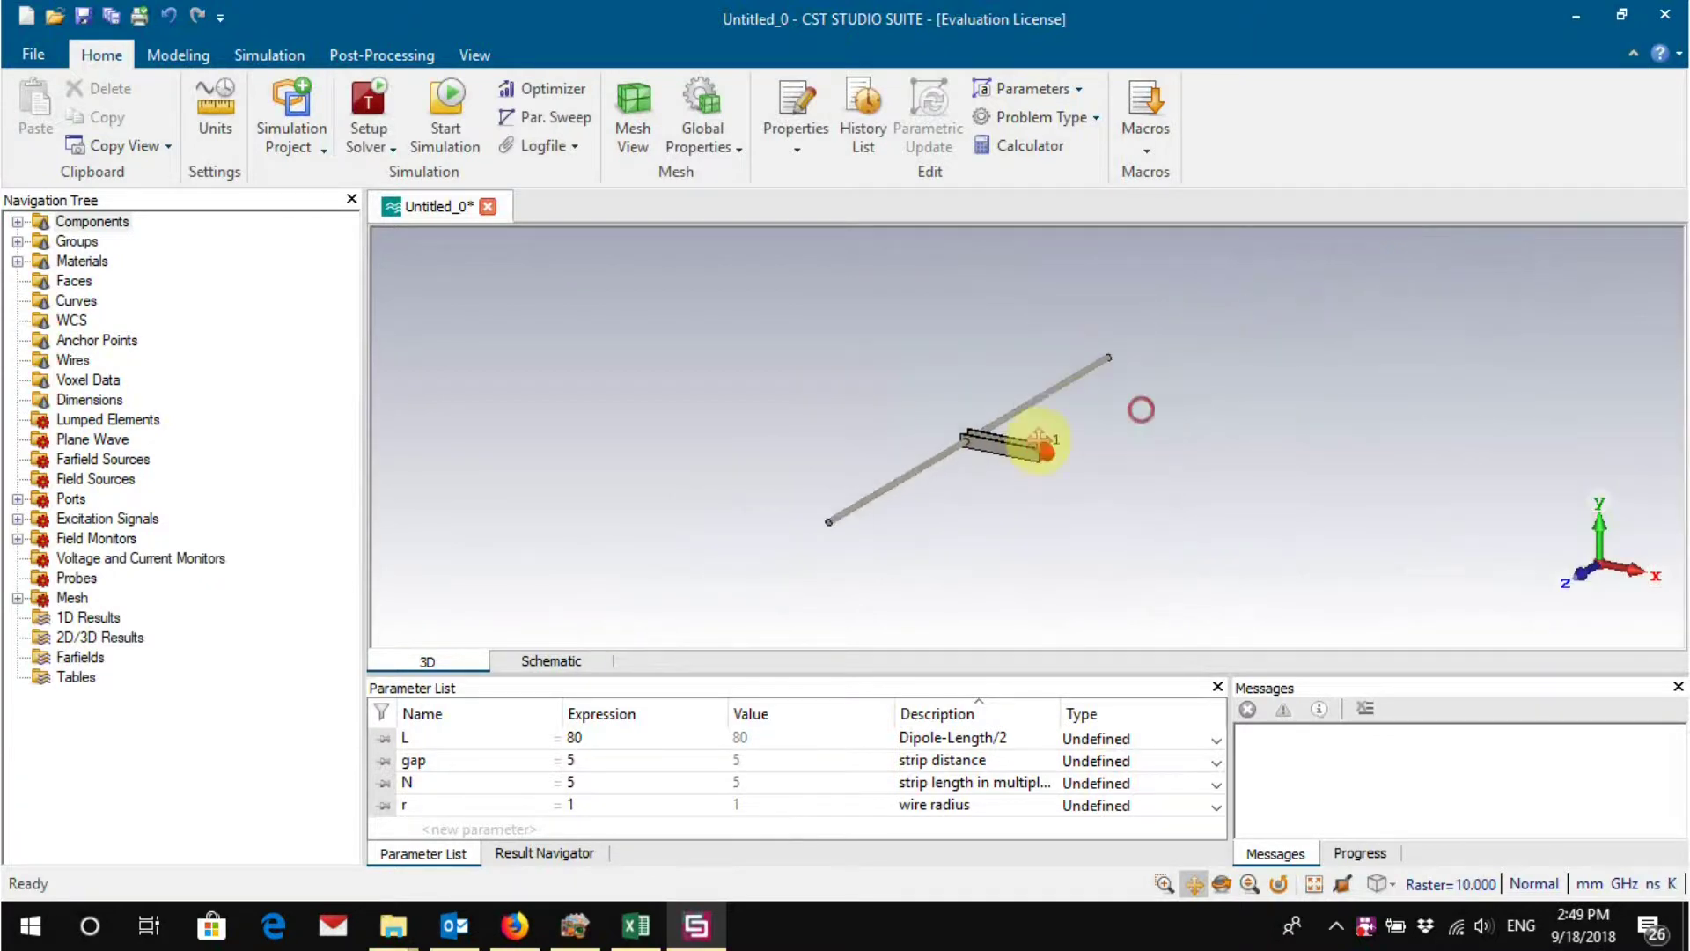
# Step: Keep L at 80 and run the Time Domain solver on the dipole
pyautogui.click(591, 738)
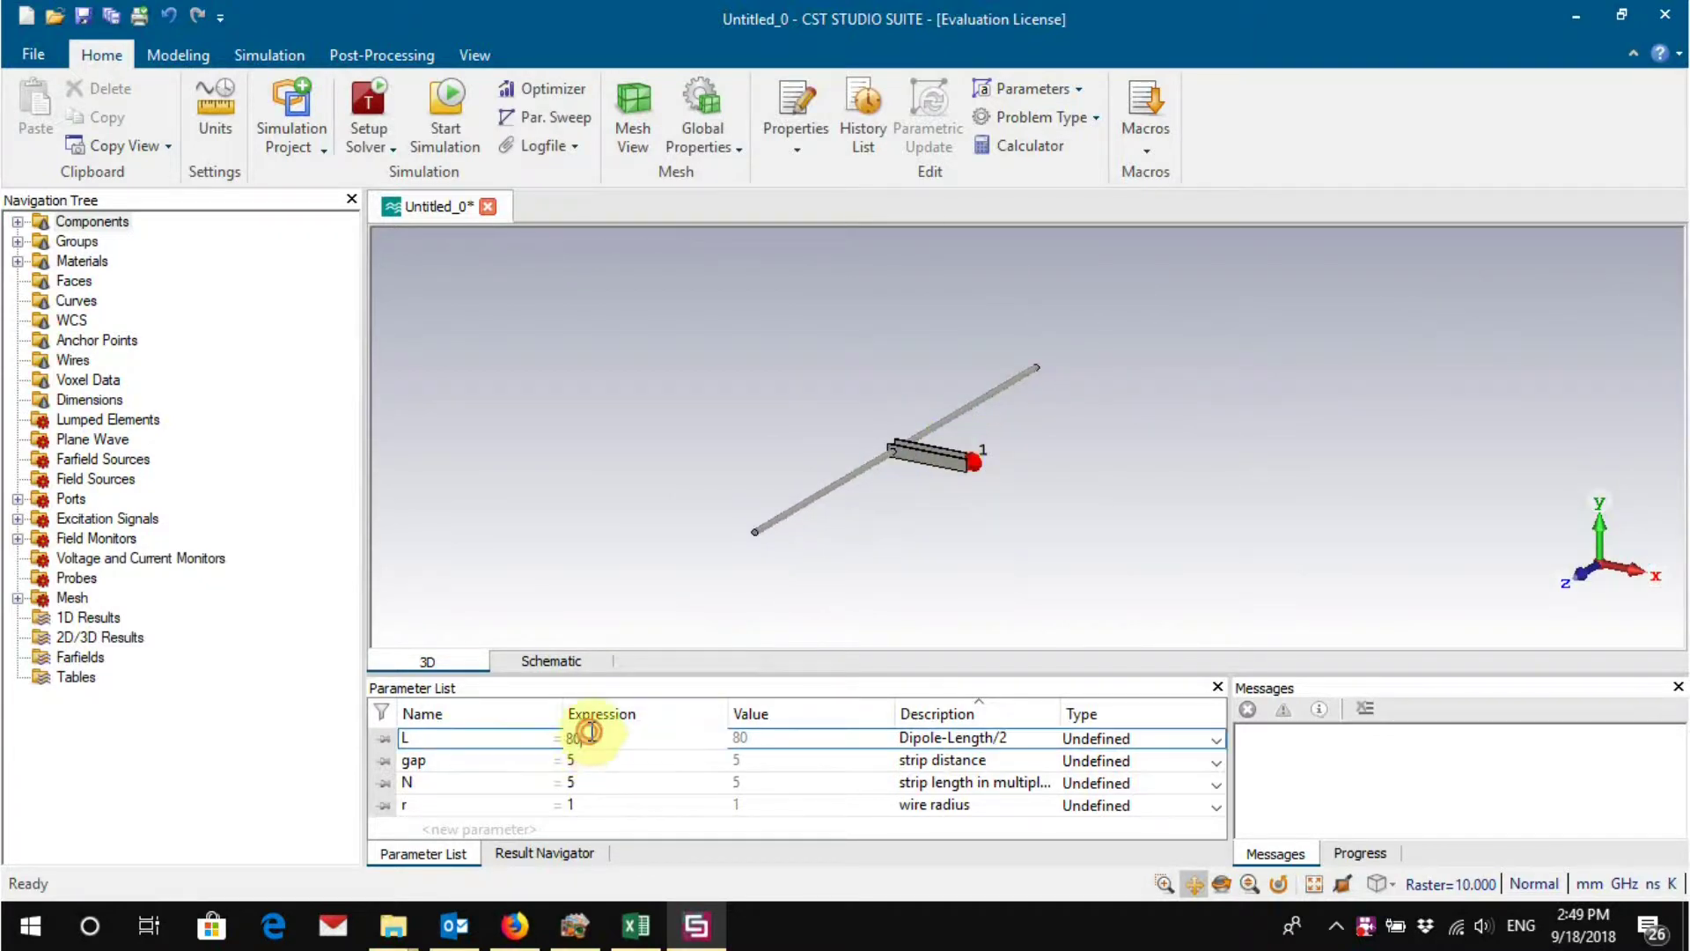
pyautogui.click(616, 738)
pyautogui.click(698, 366)
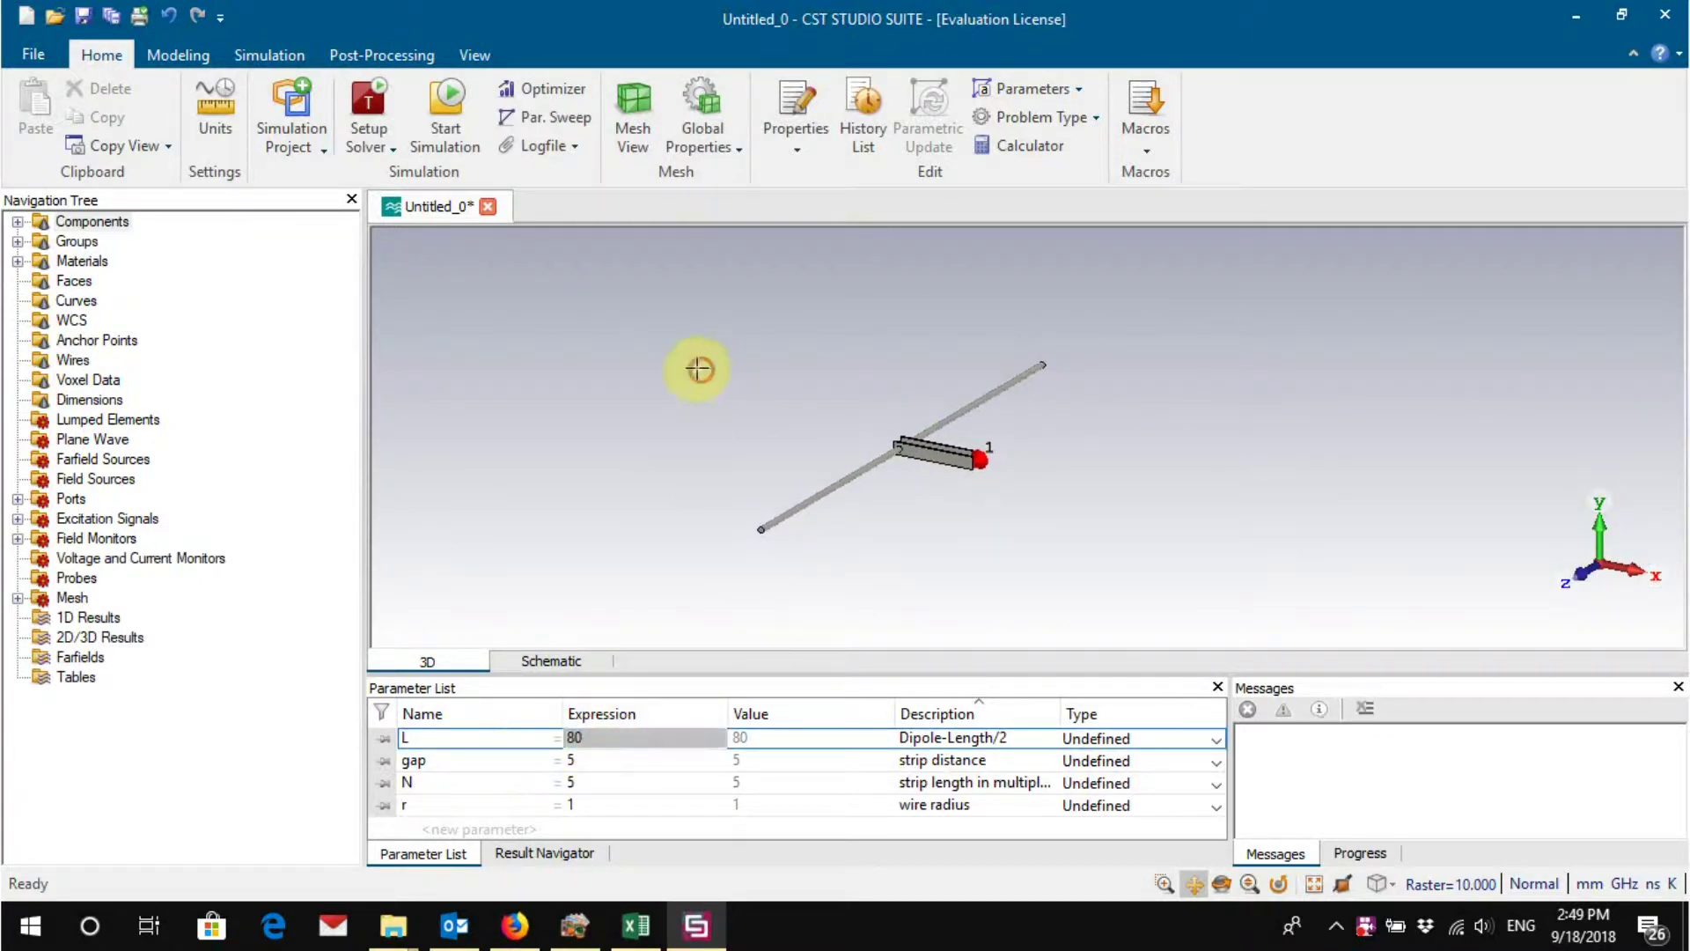
pyautogui.click(361, 99)
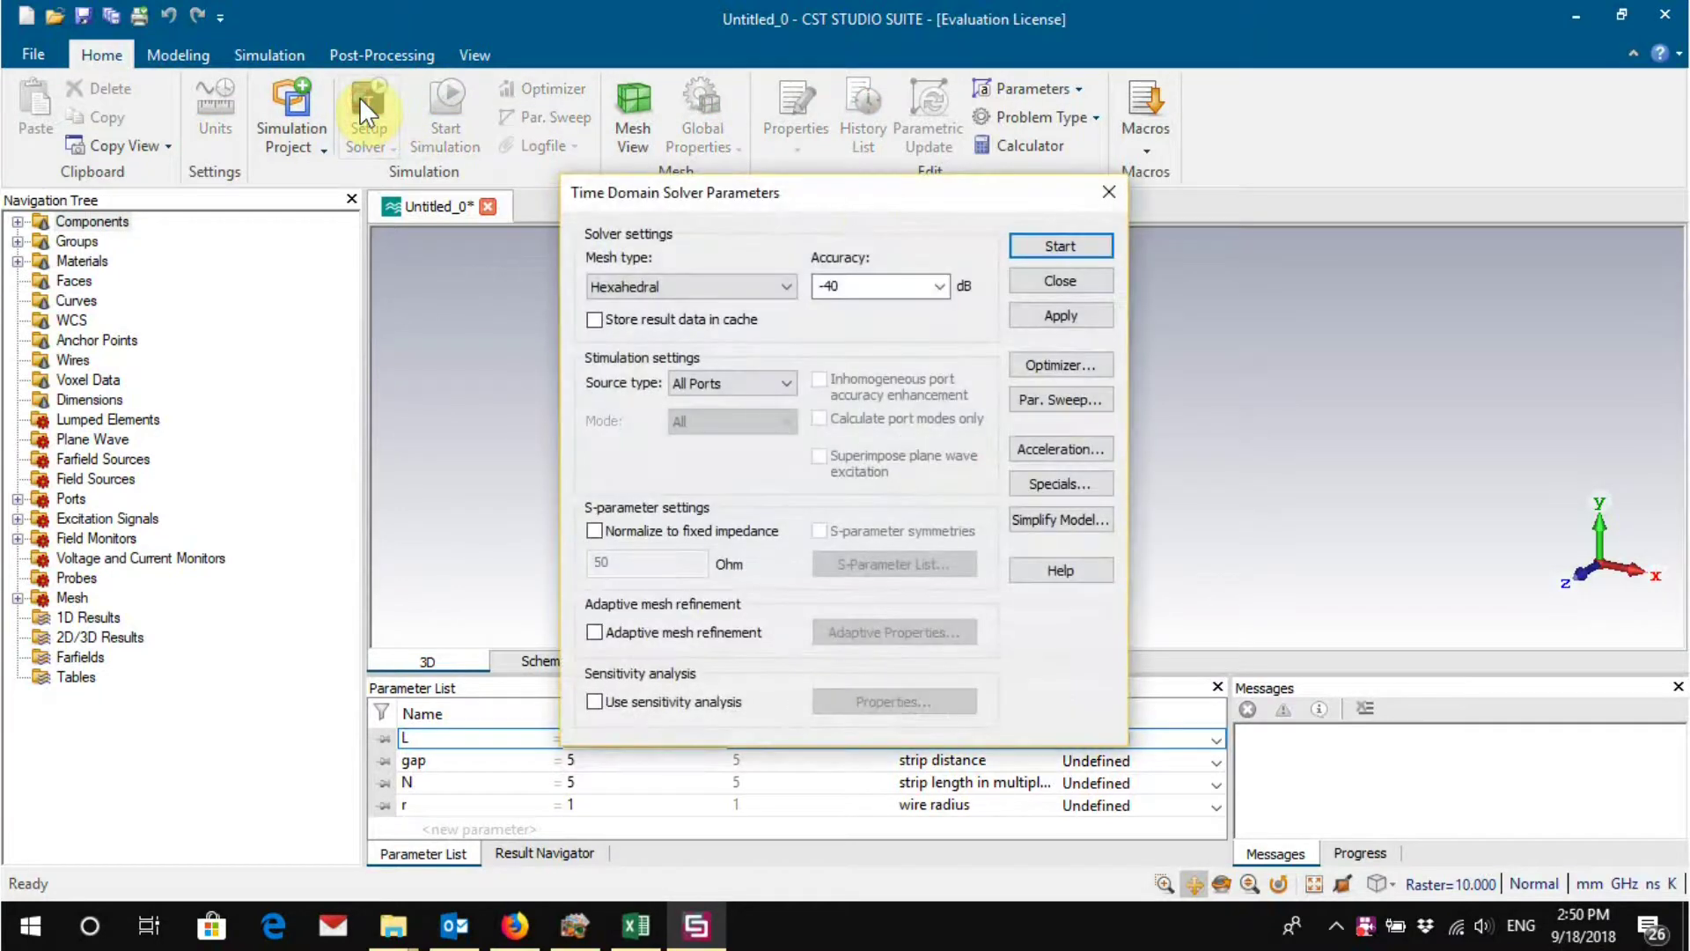
pyautogui.click(1100, 192)
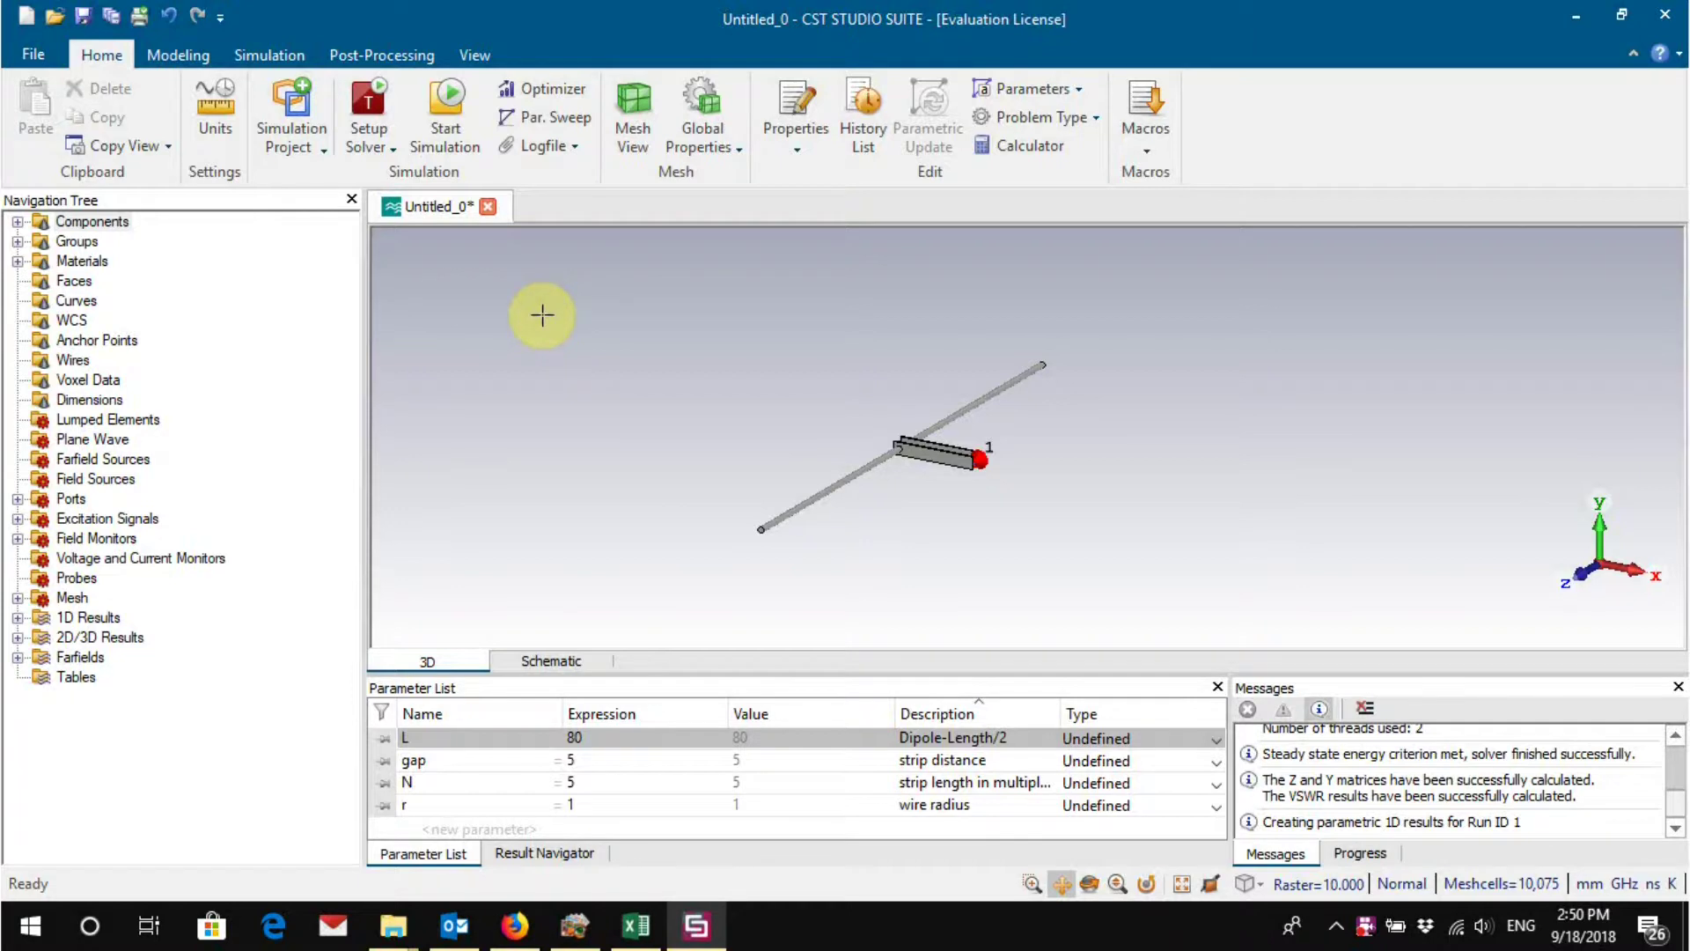
# Step: Show the S1,1 reflection curve from 1D Results > S-Parameters
pyautogui.click(35, 664)
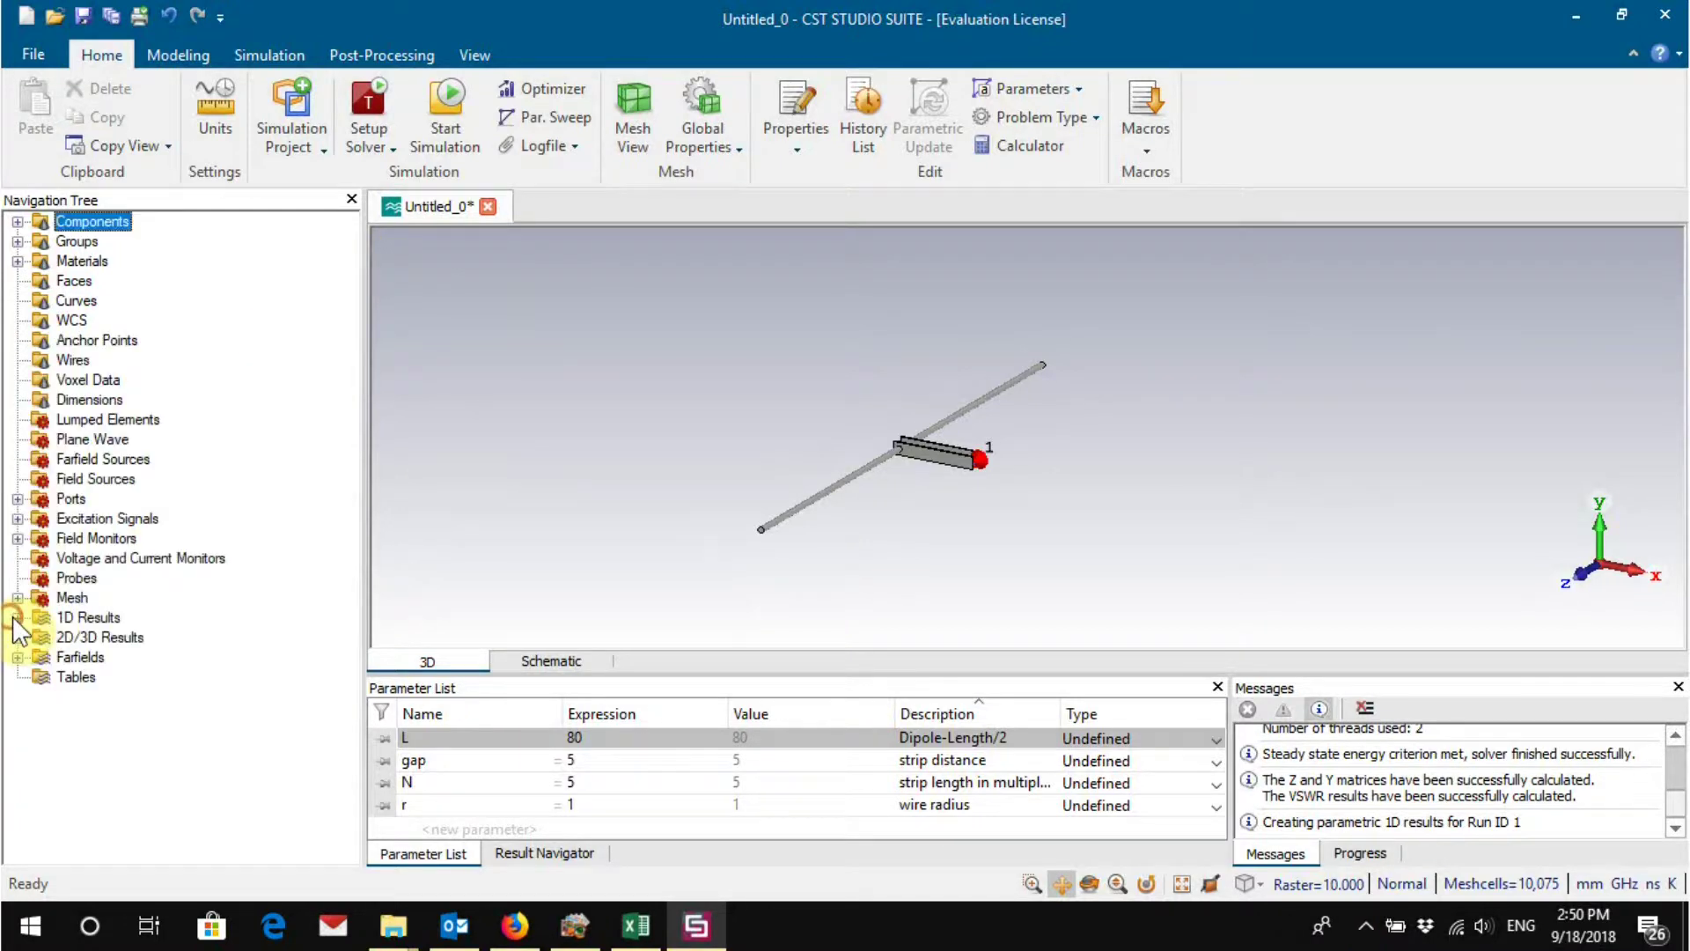
pyautogui.doubleClick(70, 616)
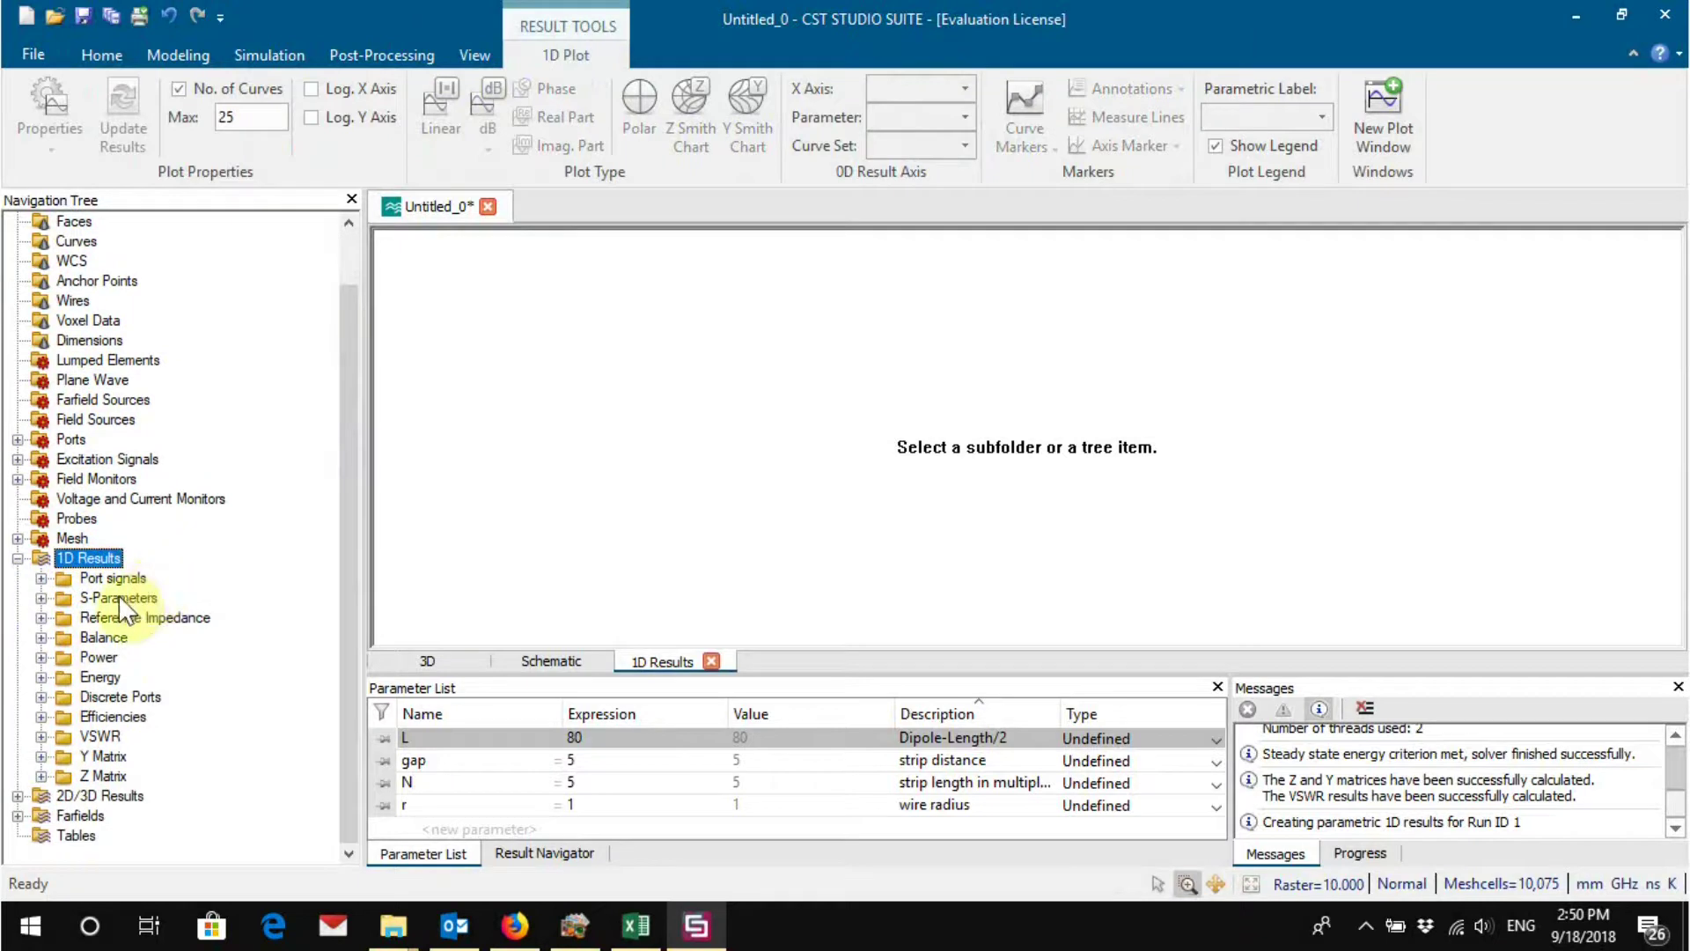
pyautogui.doubleClick(117, 597)
pyautogui.click(117, 617)
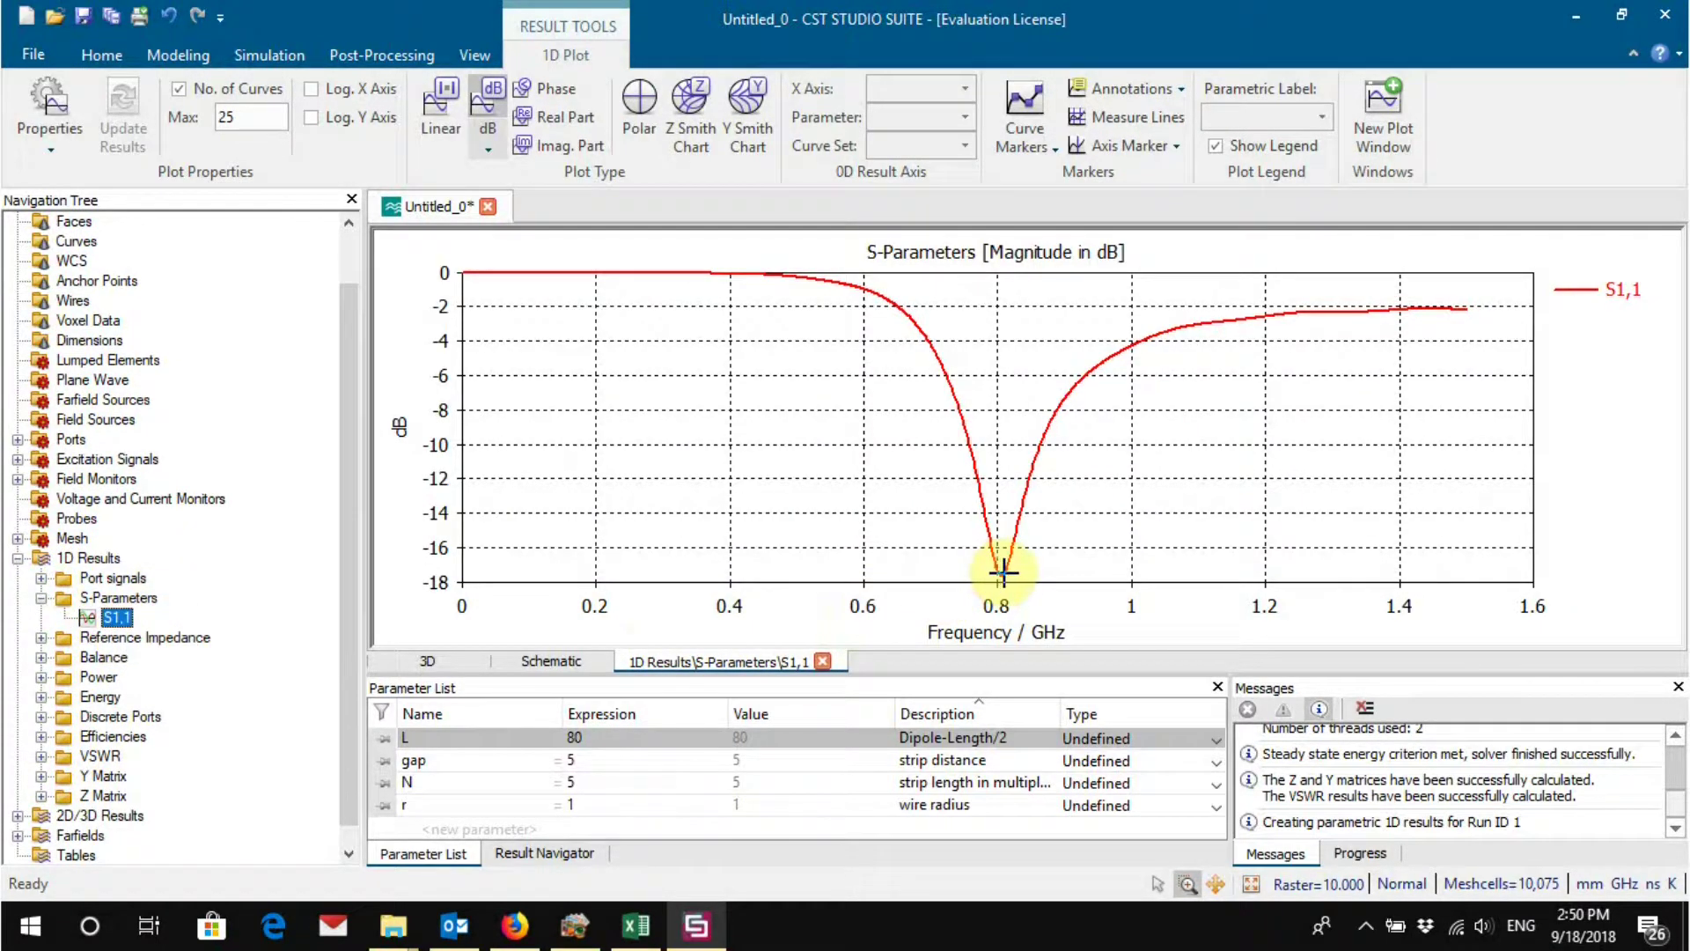
# Step: Copy the S1,1 result and select the 1D Results group
pyautogui.rightClick(123, 615)
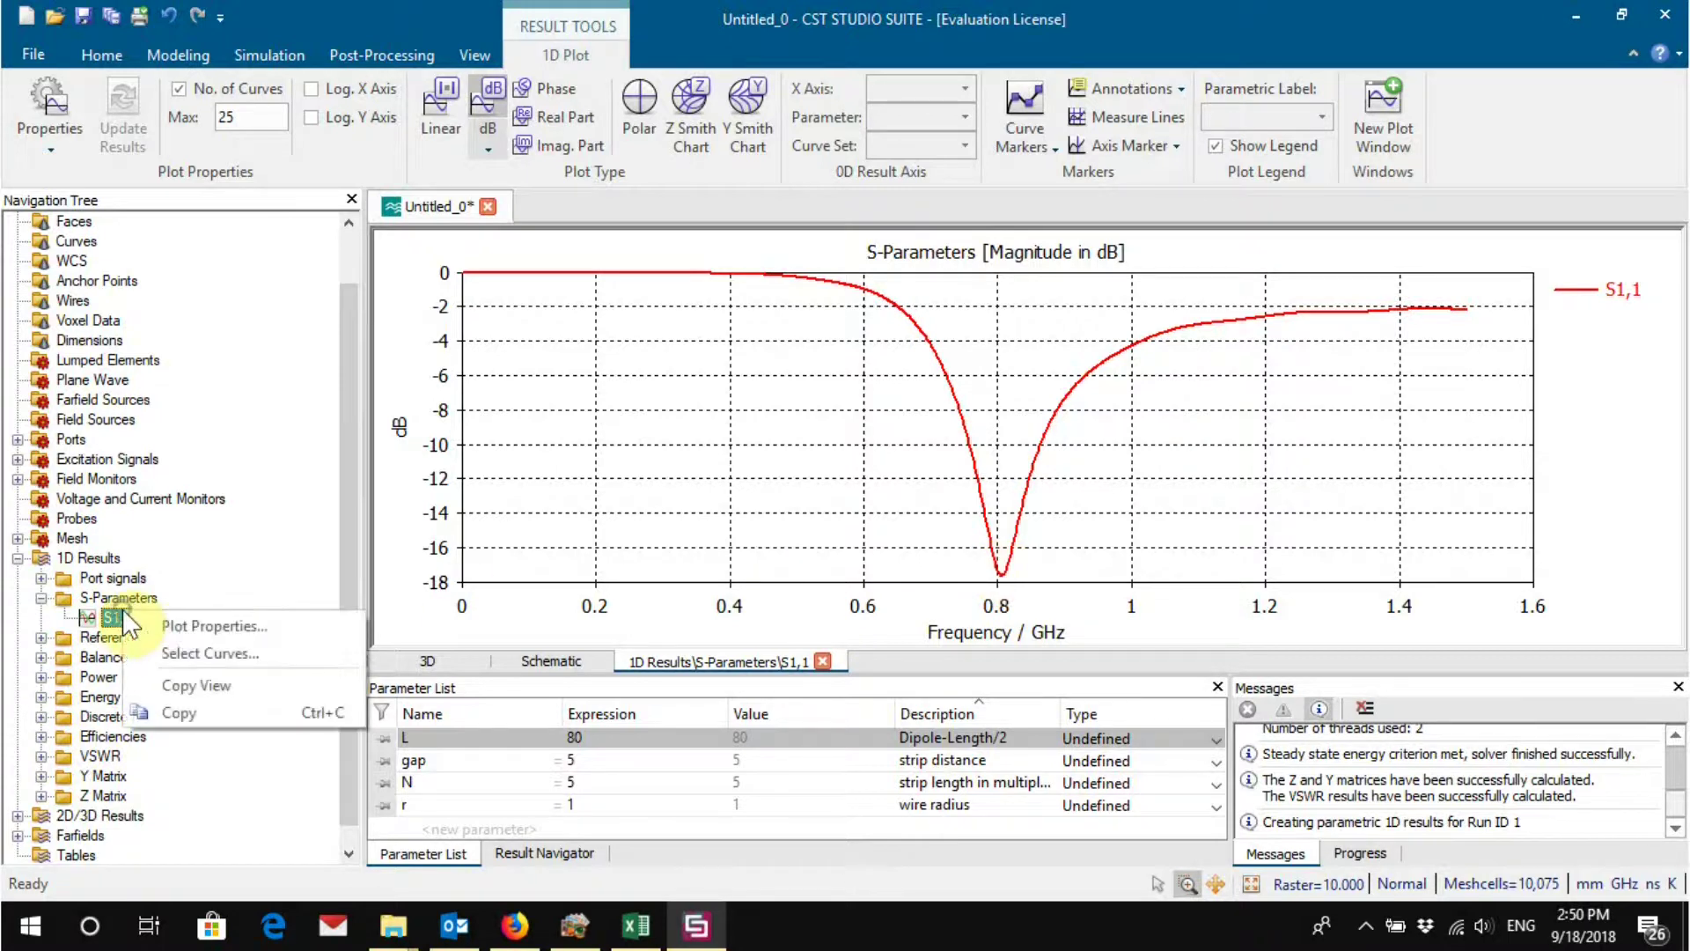
pyautogui.click(223, 708)
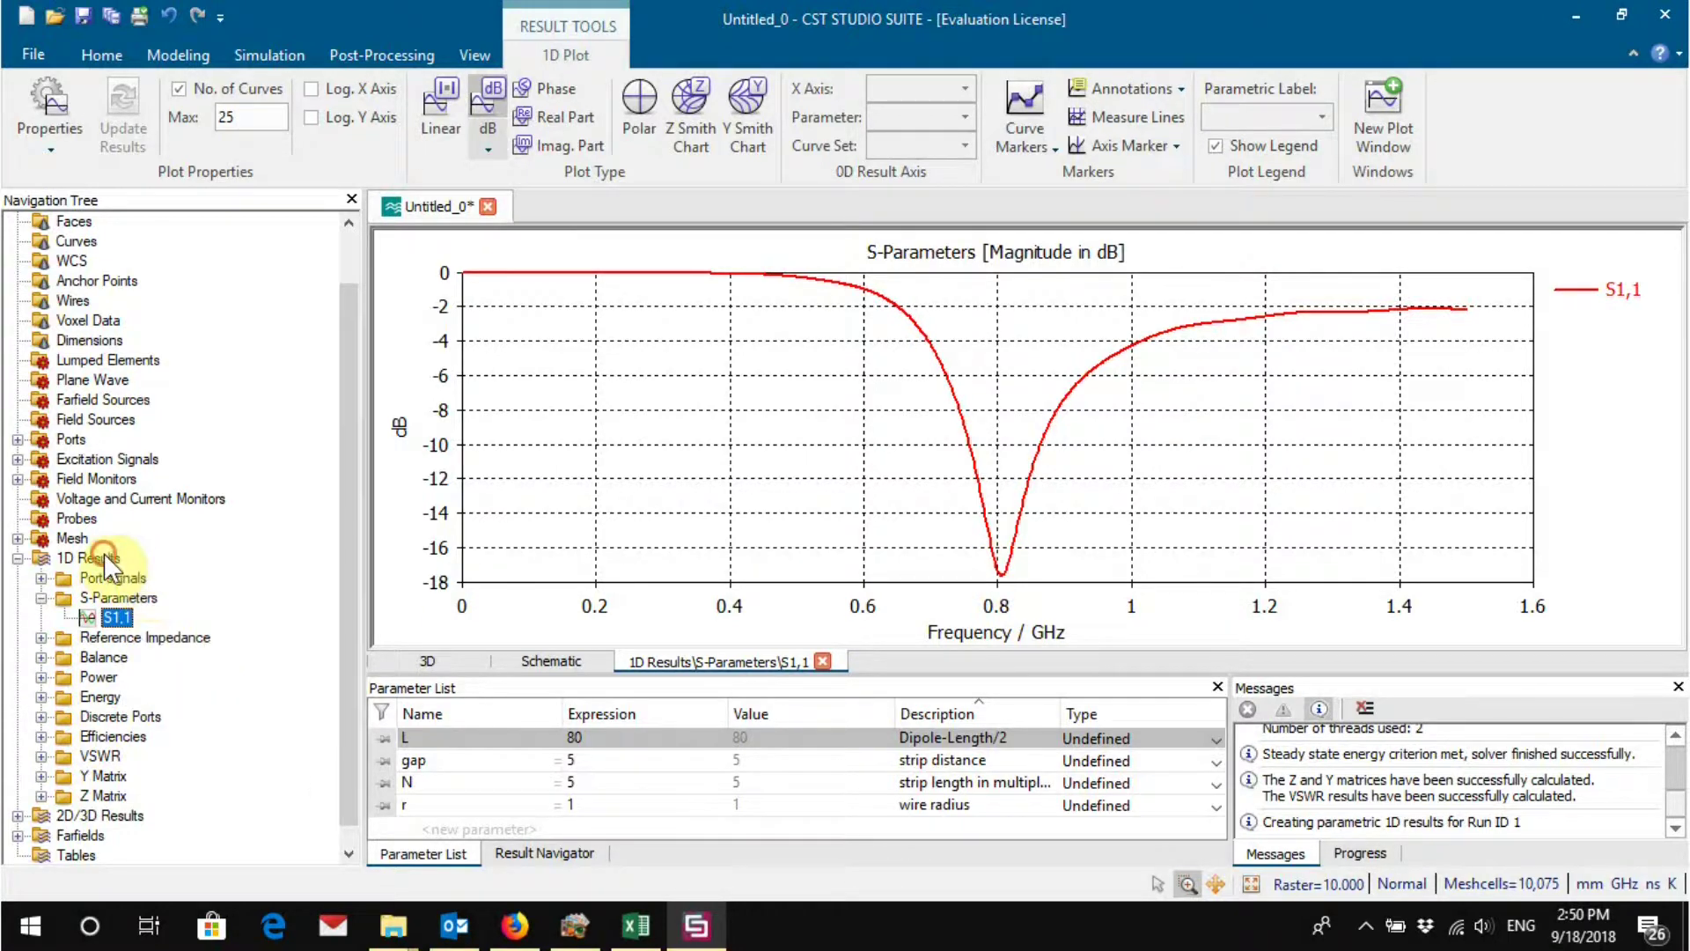
pyautogui.click(104, 554)
# Step: Create a new tree folder named Compare under 1D Results
pyautogui.rightClick(104, 555)
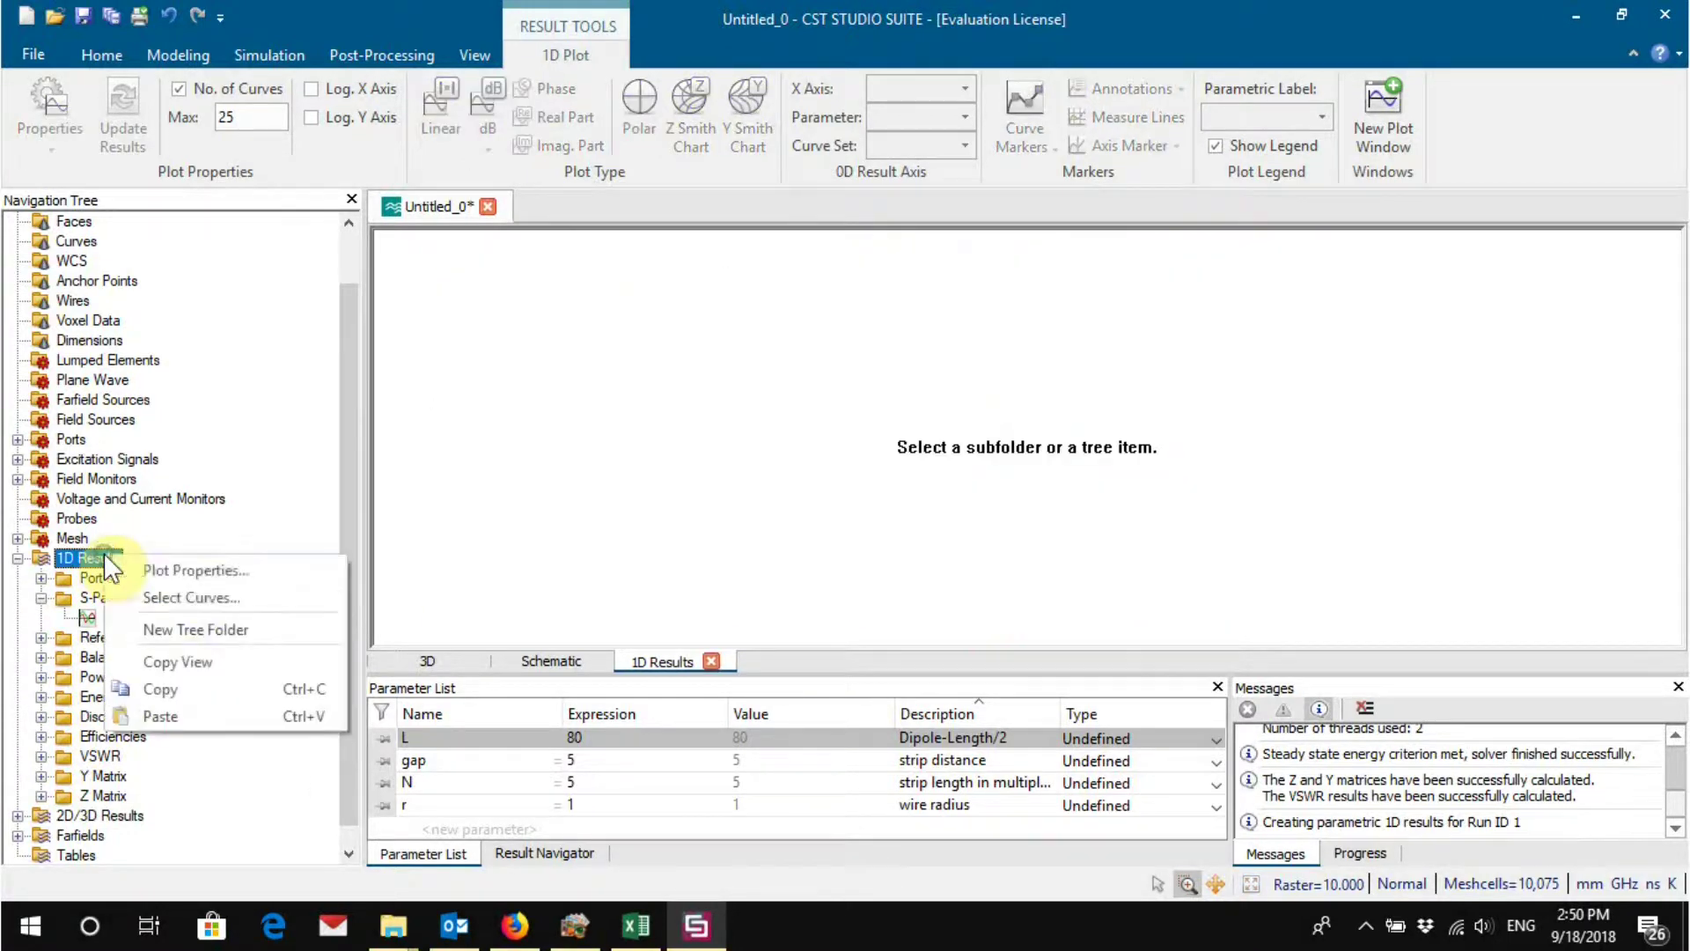
pyautogui.click(245, 629)
pyautogui.write('Compare')
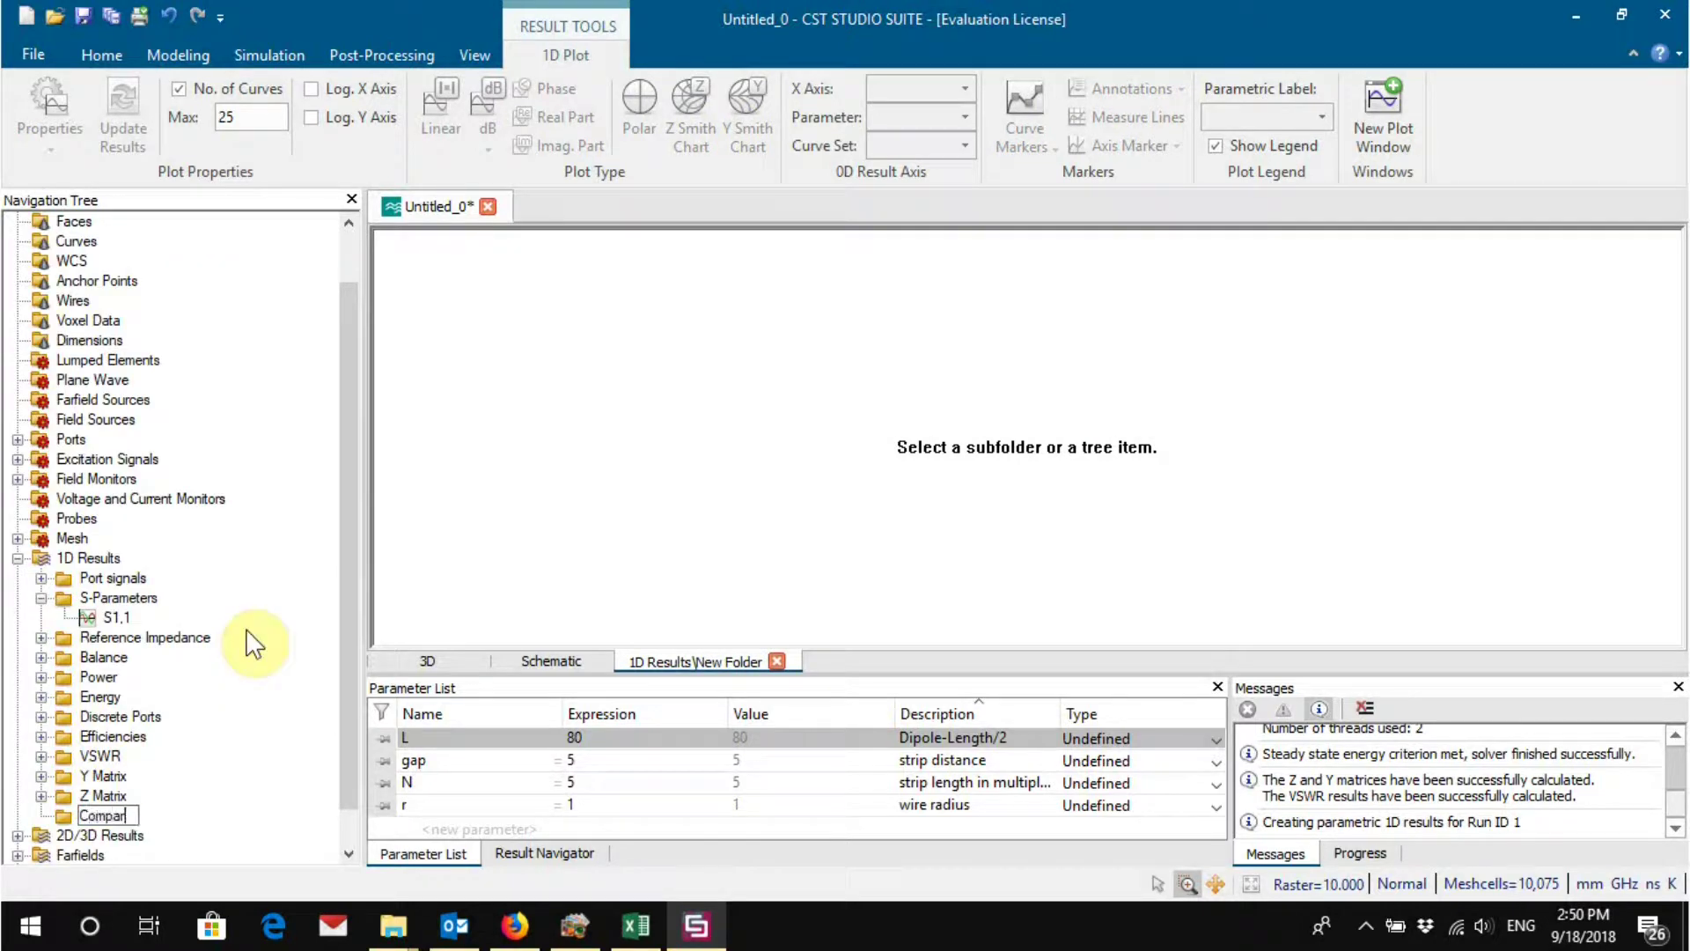
pyautogui.press('Return')
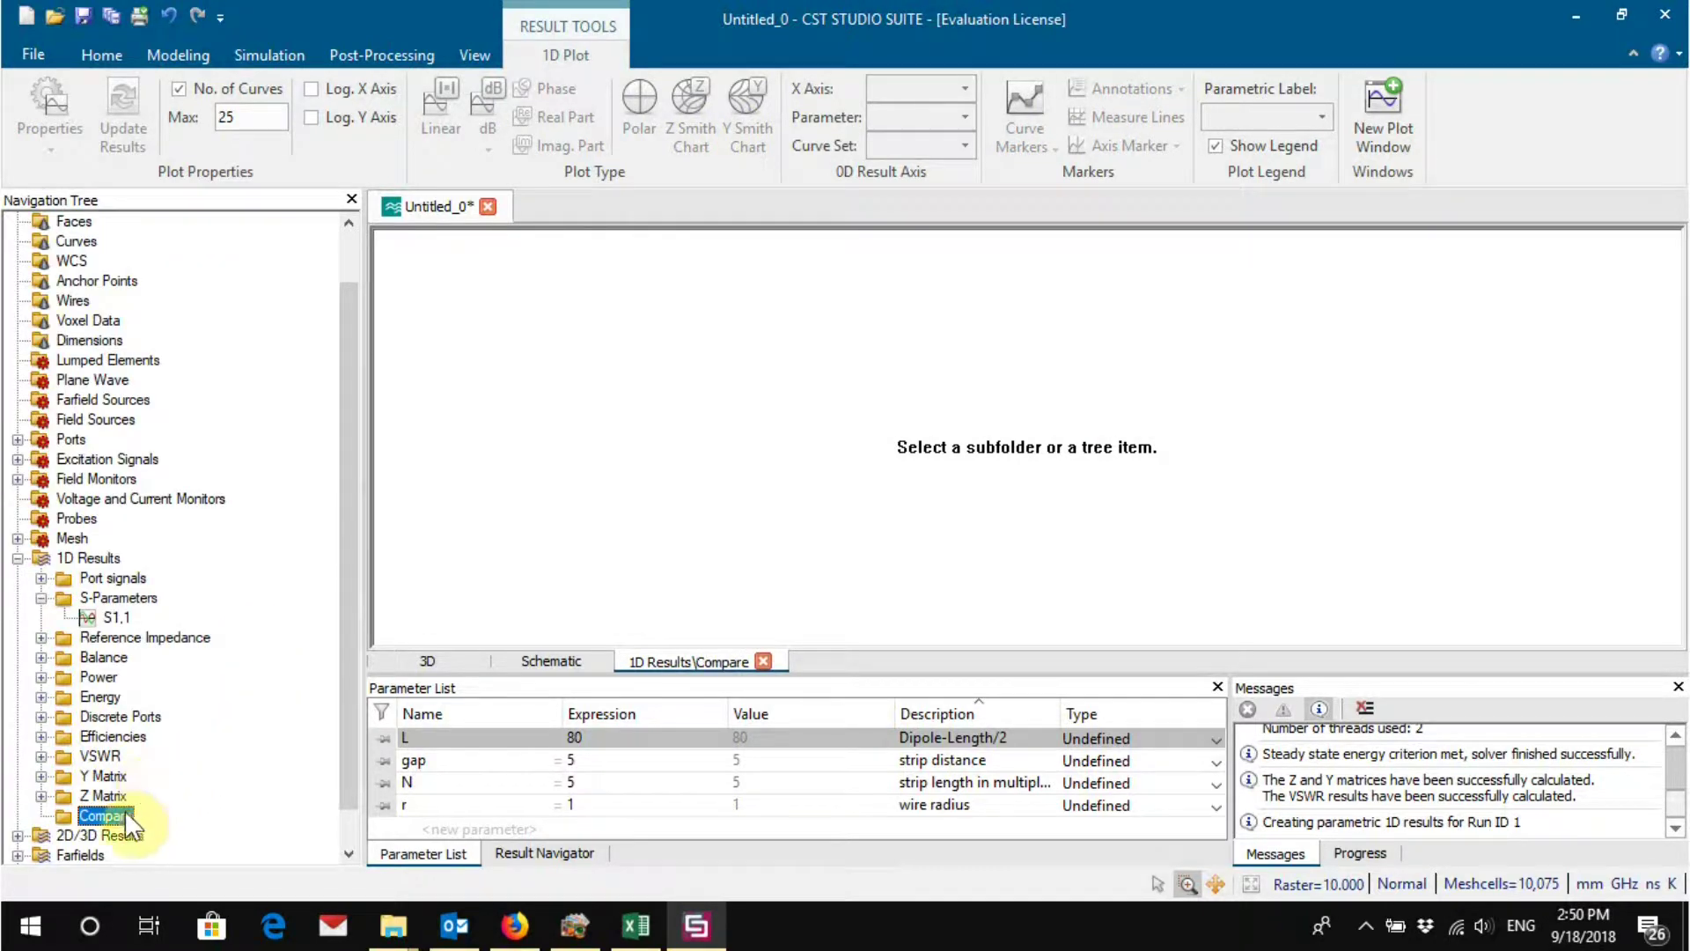
# Step: Paste the copied S1,1 curve into Compare, then return to the 3D model
pyautogui.rightClick(124, 810)
pyautogui.click(234, 648)
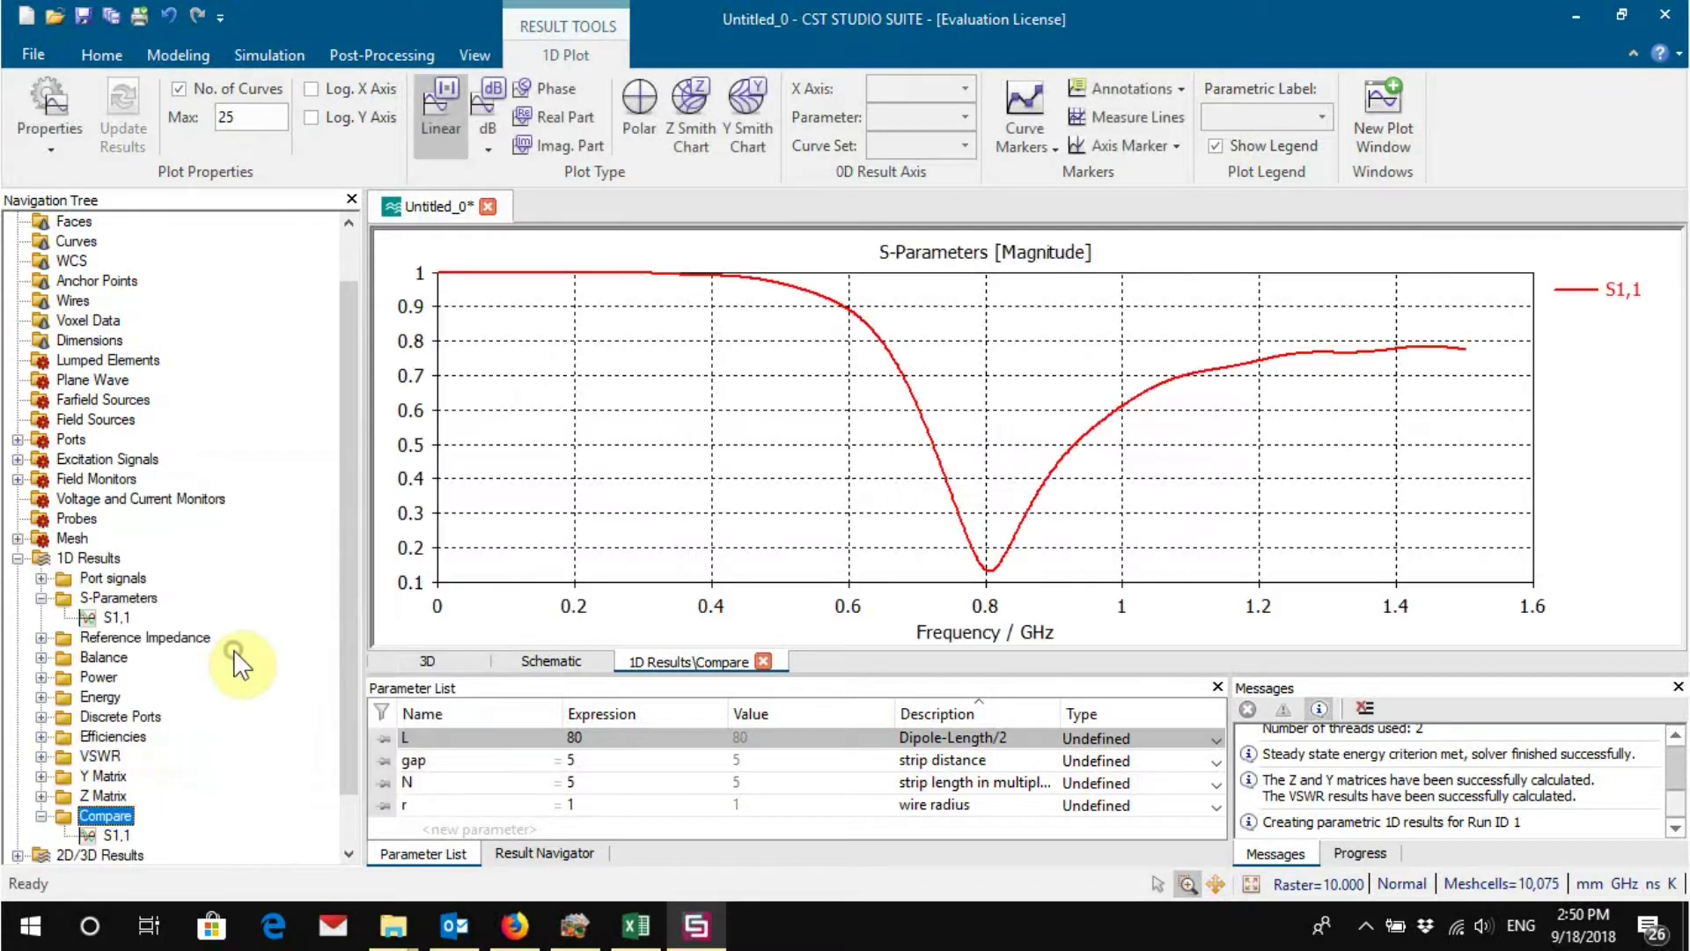
pyautogui.click(115, 835)
pyautogui.scroll(1, 220, 467)
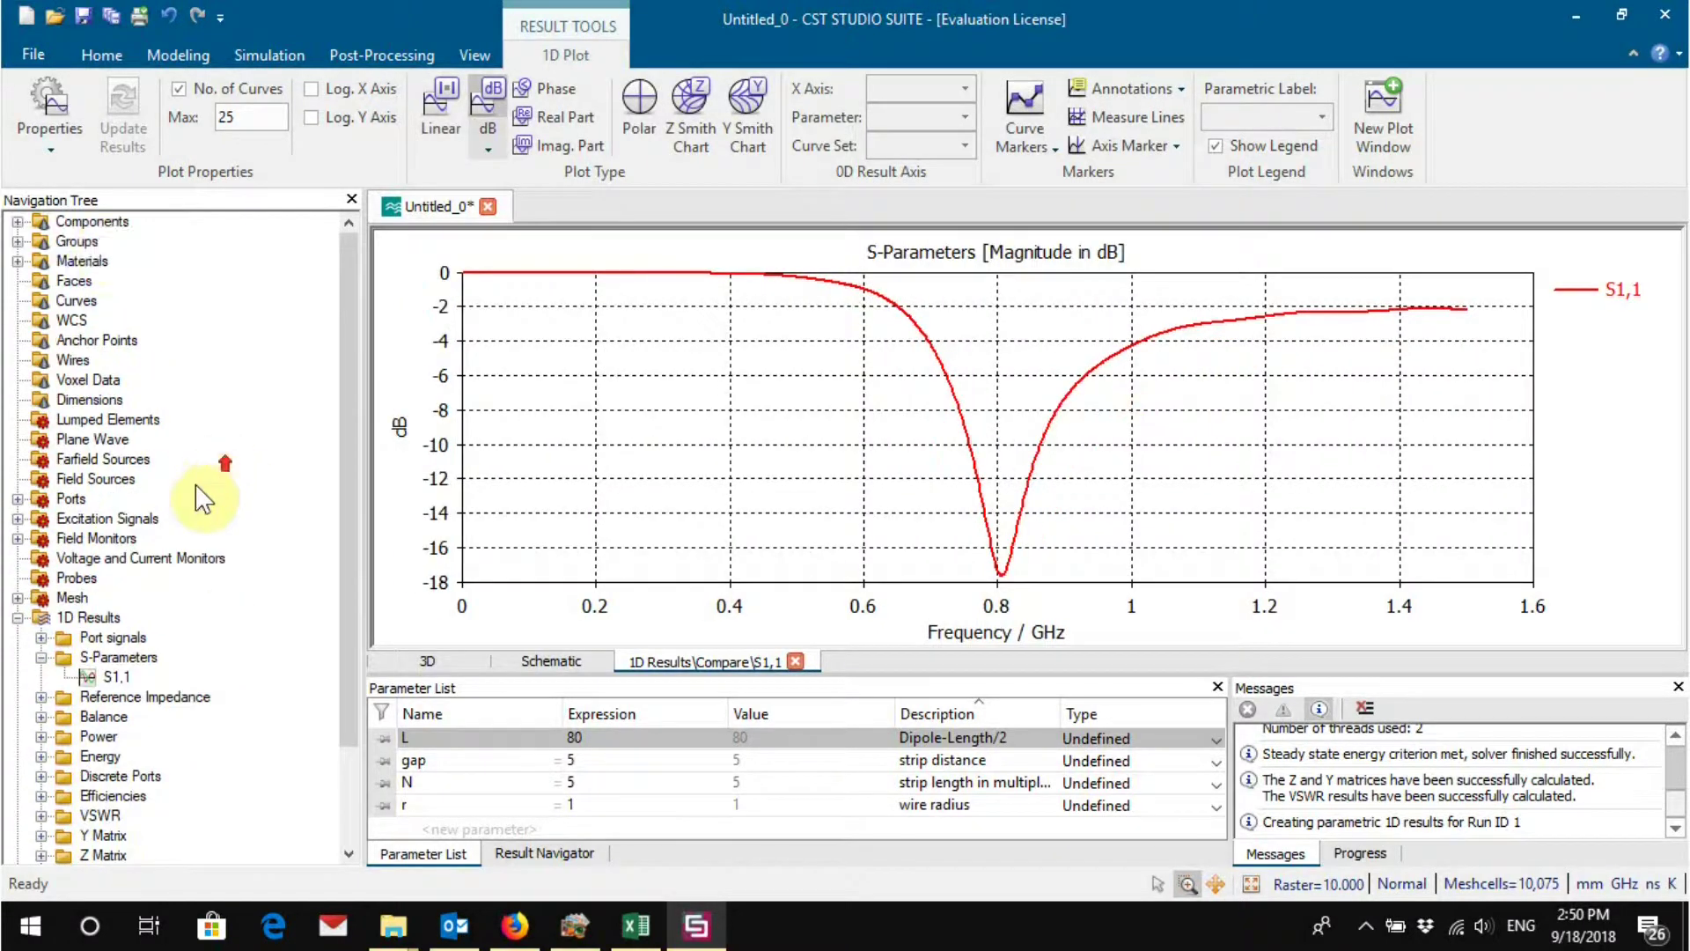
pyautogui.click(99, 222)
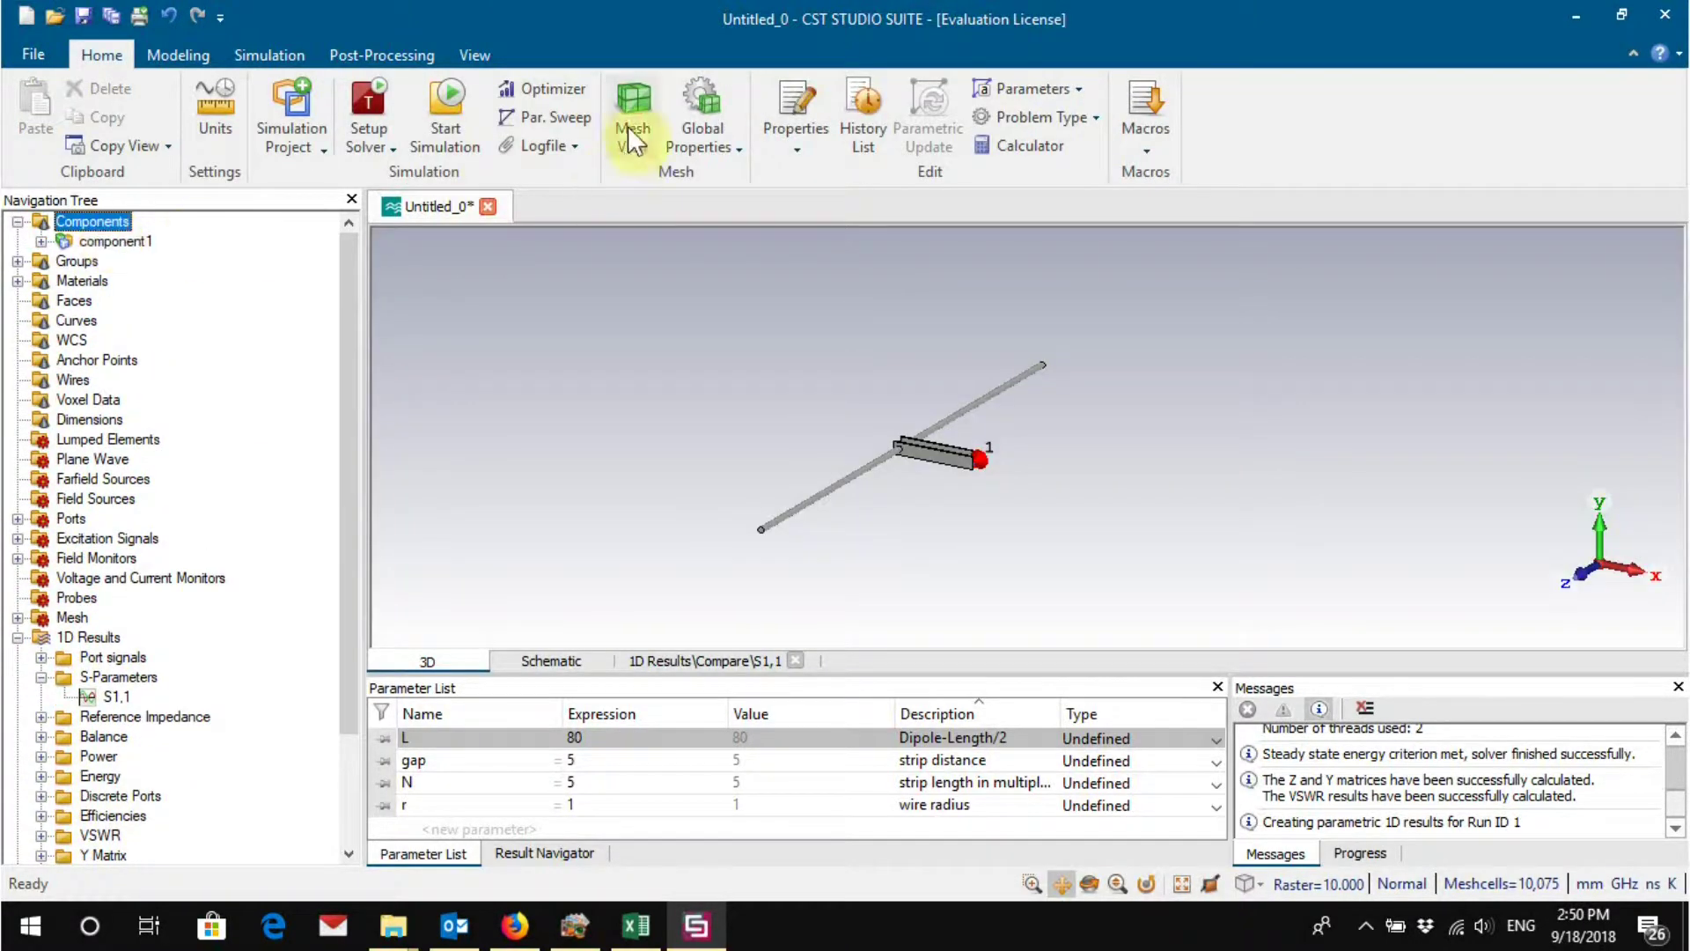
# Step: In the Optimizer, vary only L with a 50% range, from 40 to 120
pyautogui.click(556, 88)
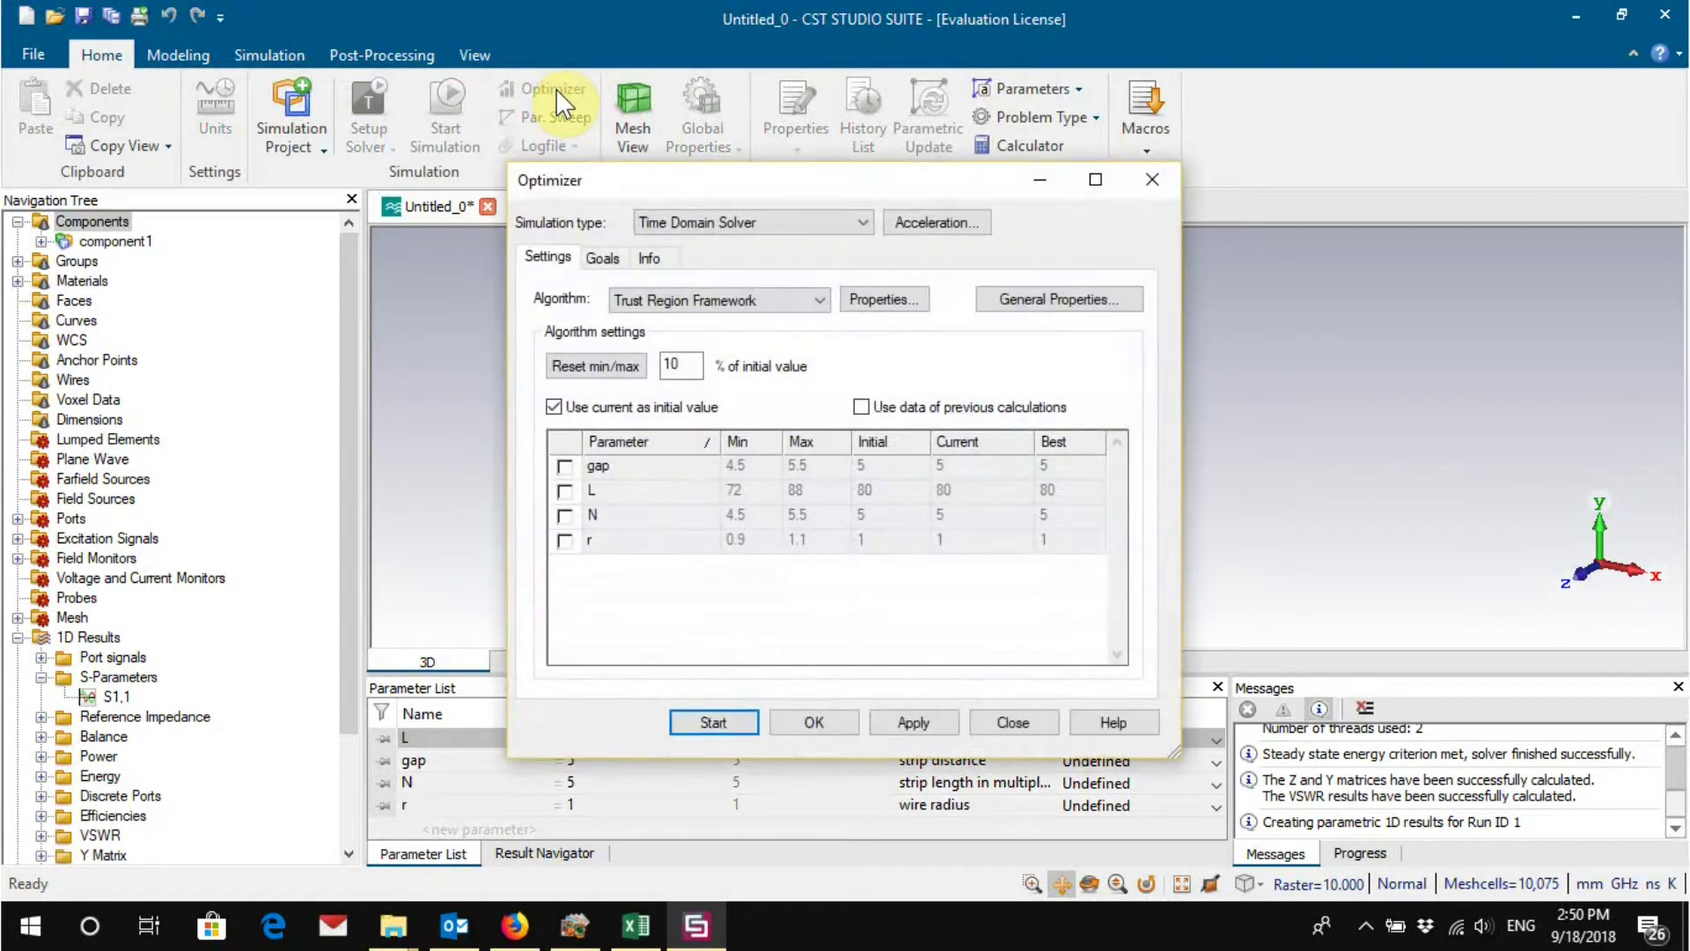
pyautogui.doubleClick(679, 365)
pyautogui.write('50')
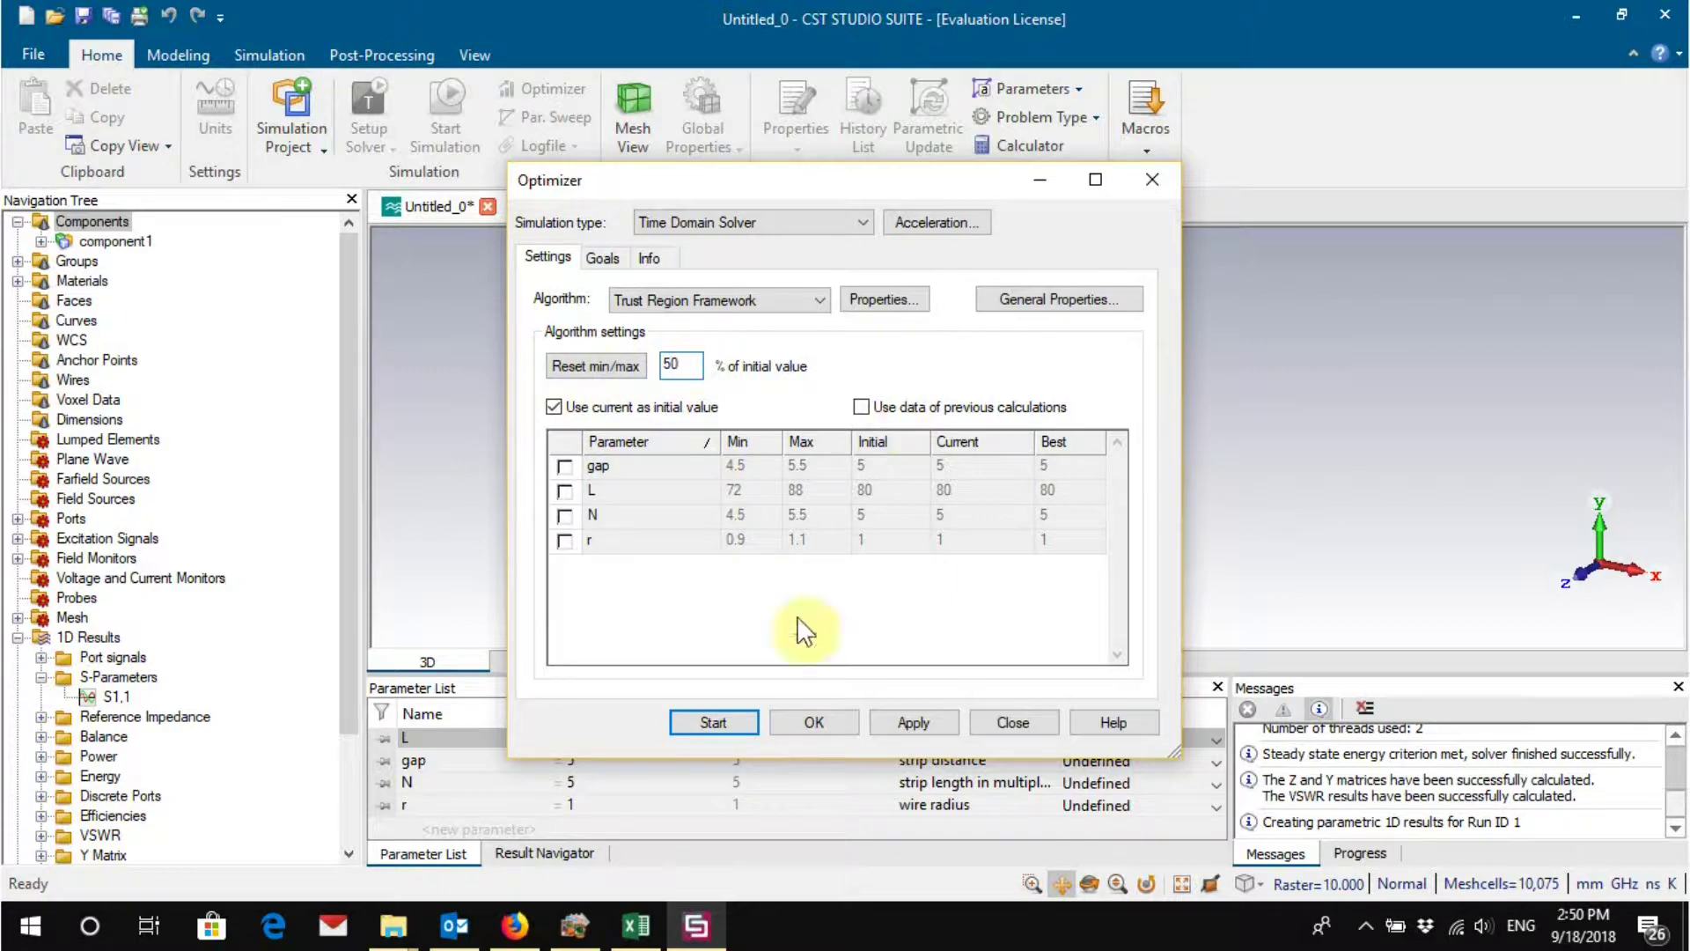
pyautogui.click(622, 362)
pyautogui.click(564, 490)
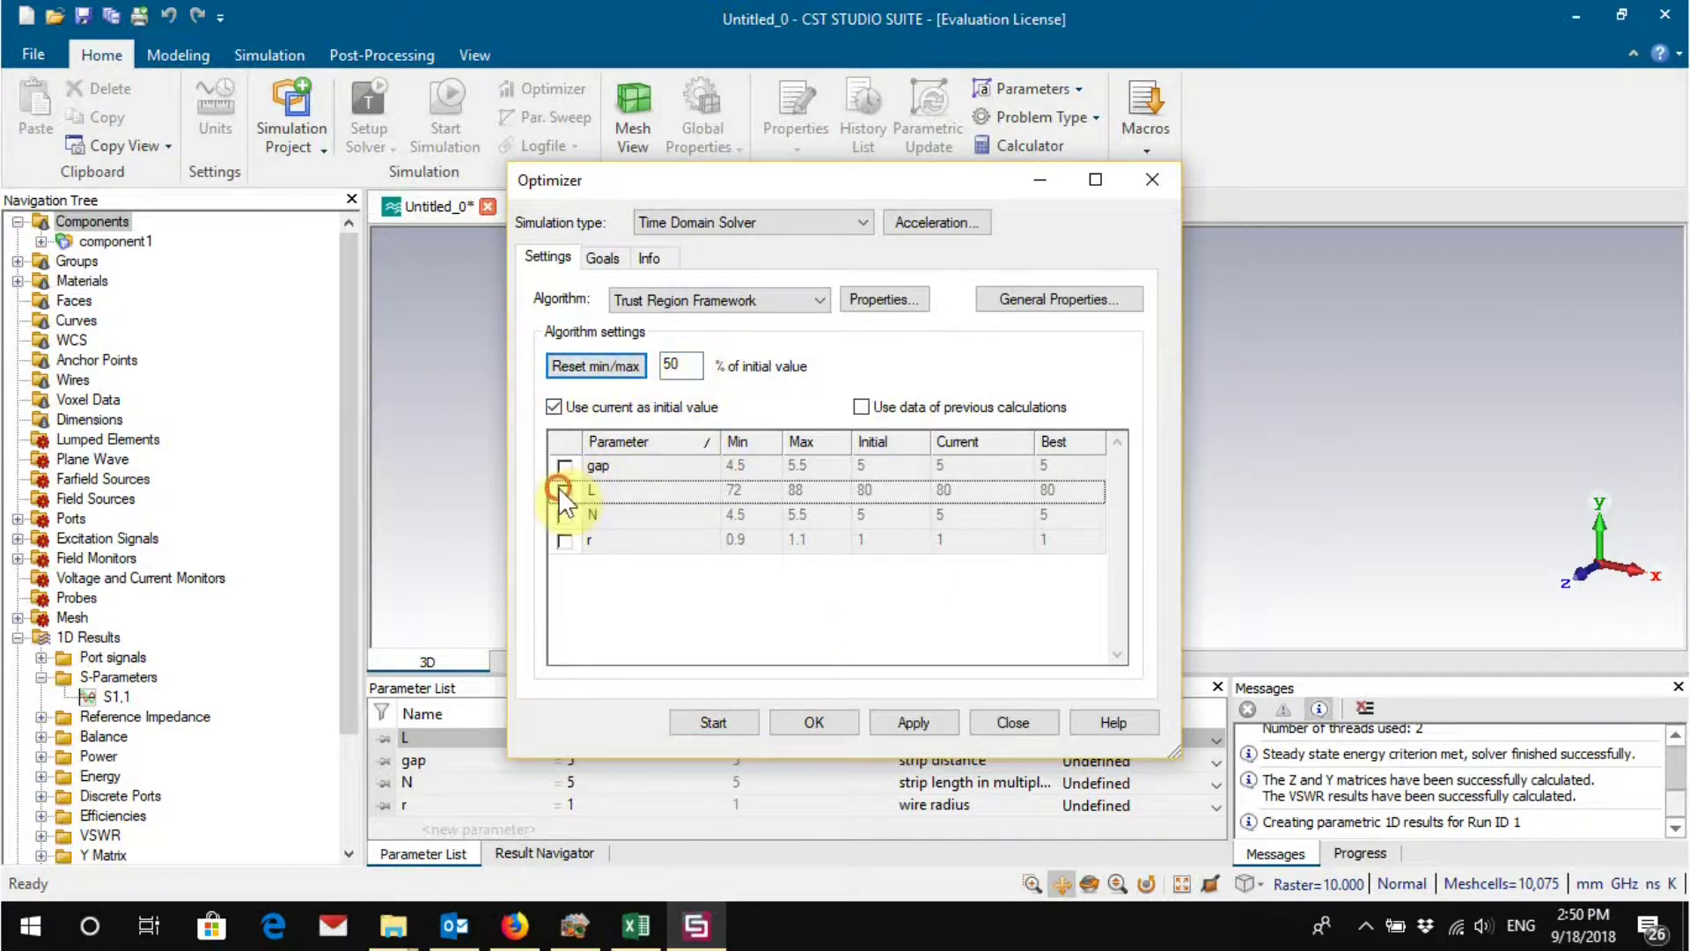
pyautogui.click(598, 368)
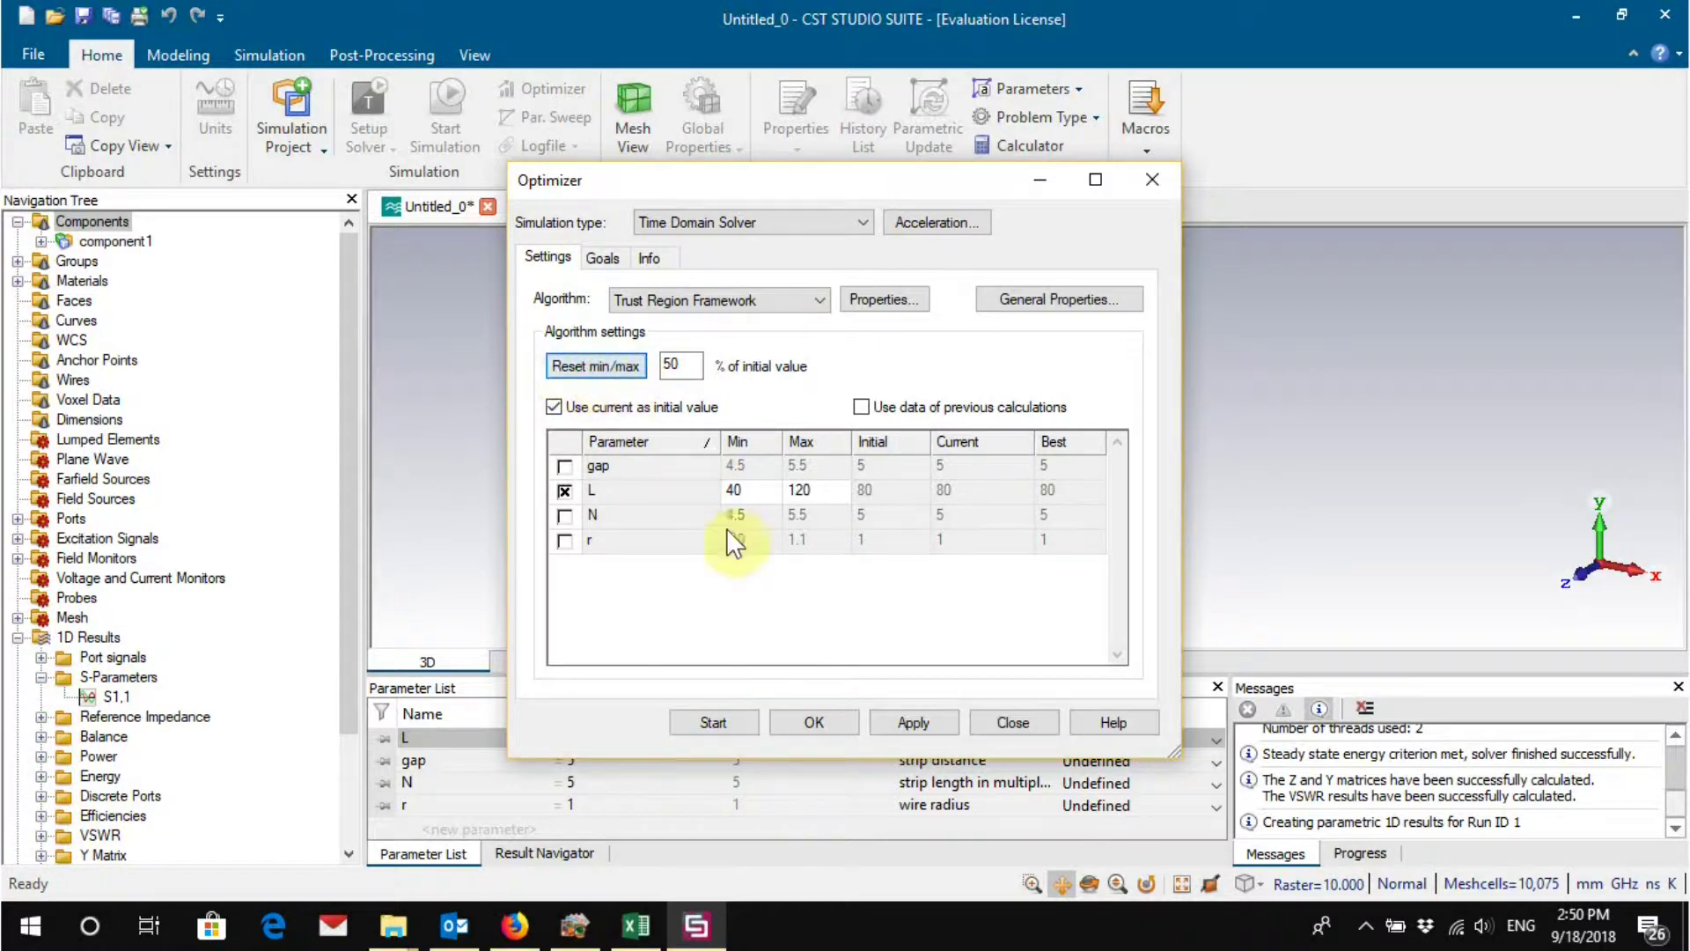
pyautogui.click(604, 257)
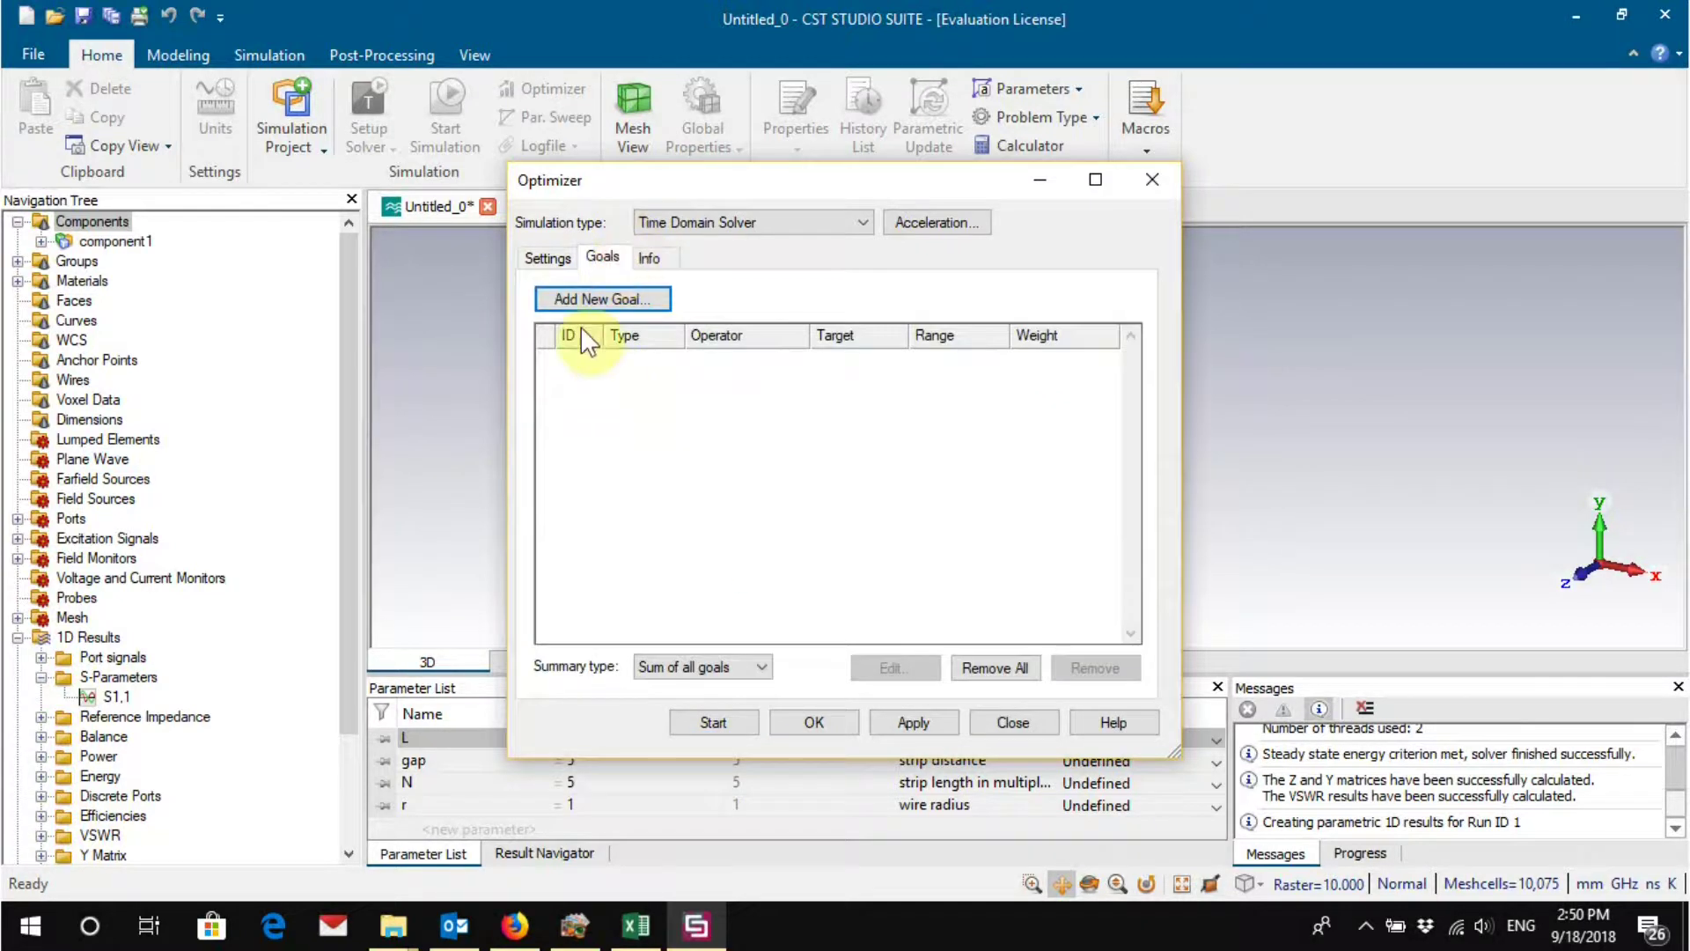
# Step: Add a General 1D '0D or 1D Result from 1D Result' template for a new goal
pyautogui.click(598, 296)
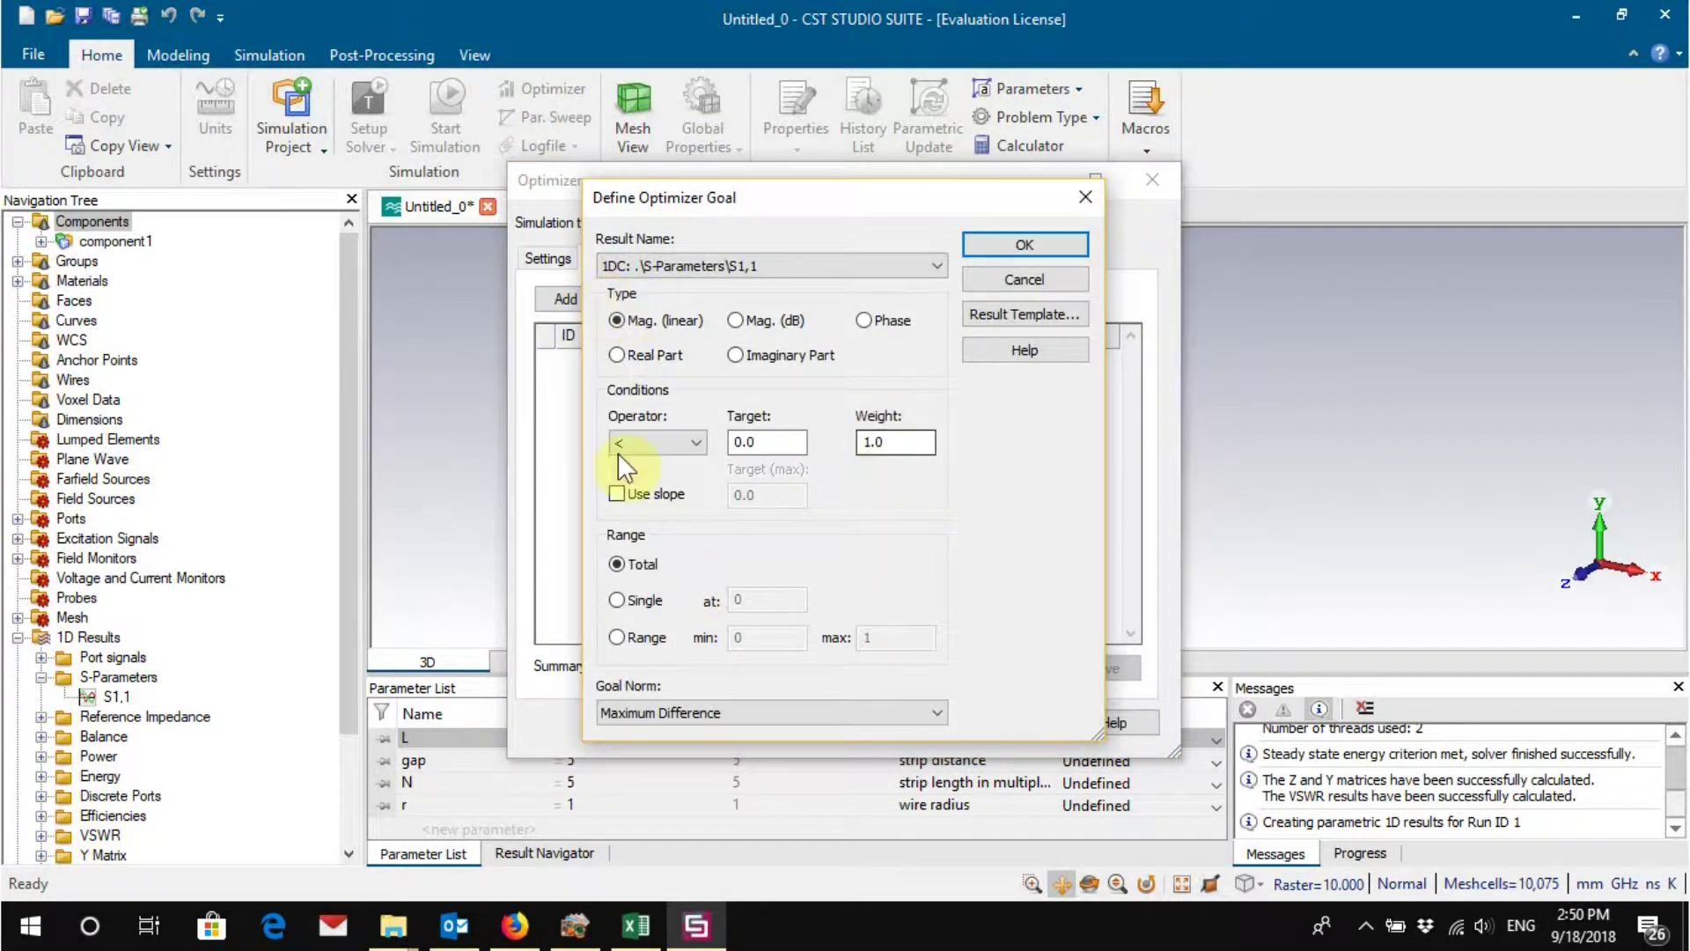
pyautogui.click(1029, 308)
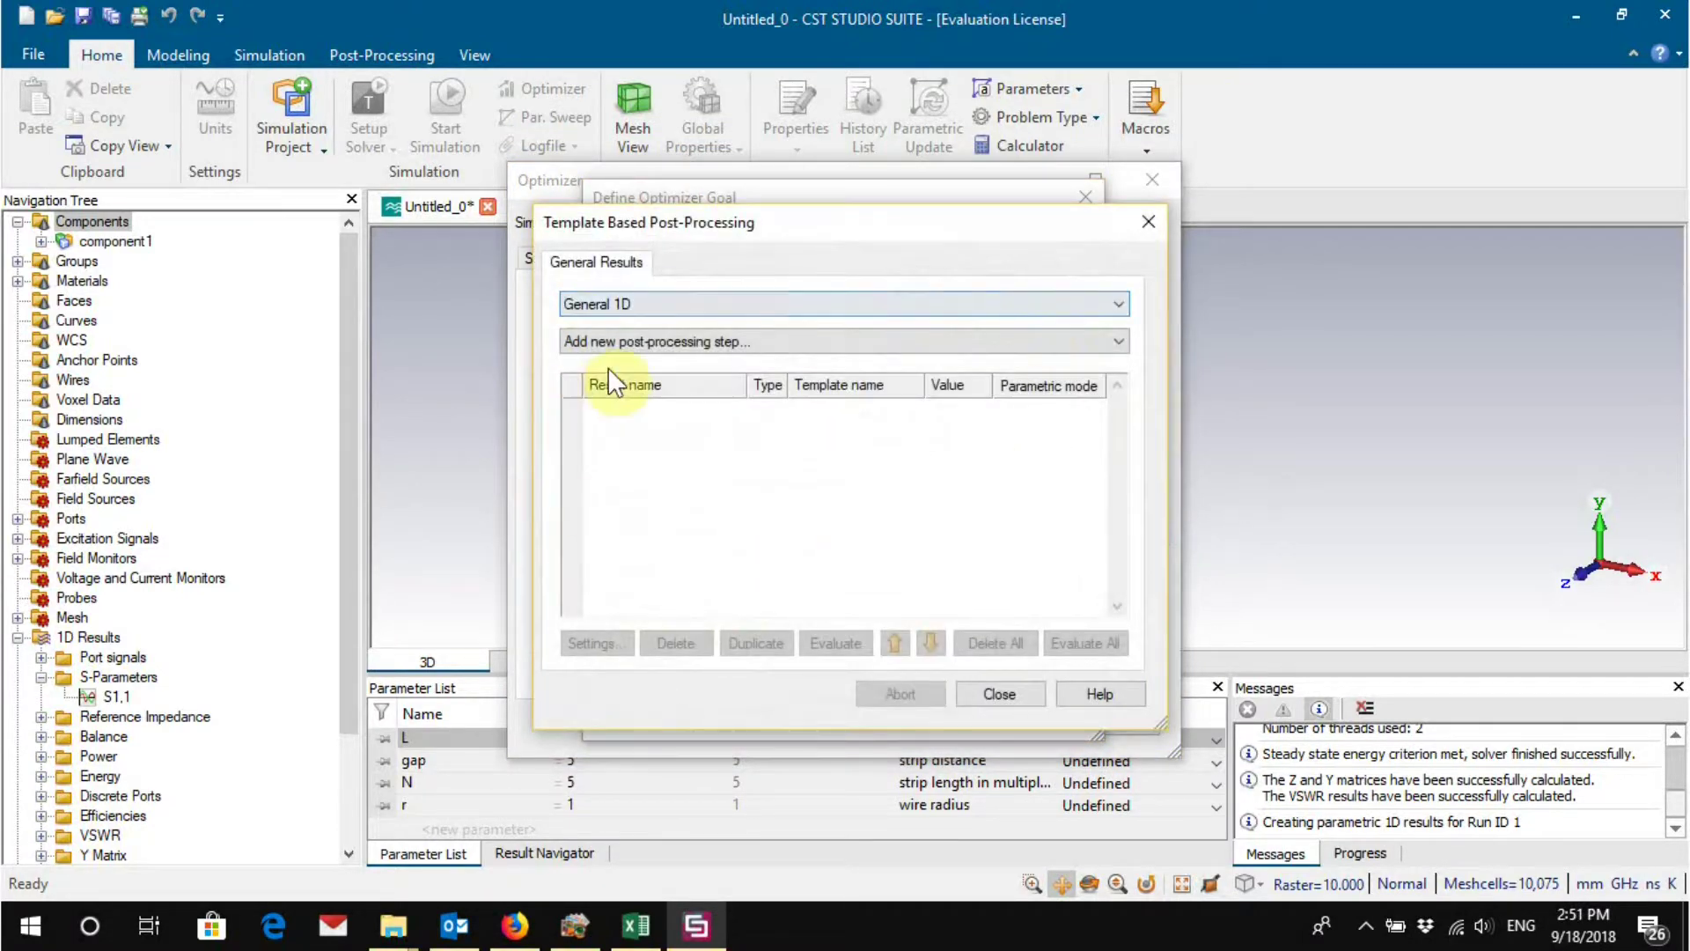
pyautogui.click(658, 304)
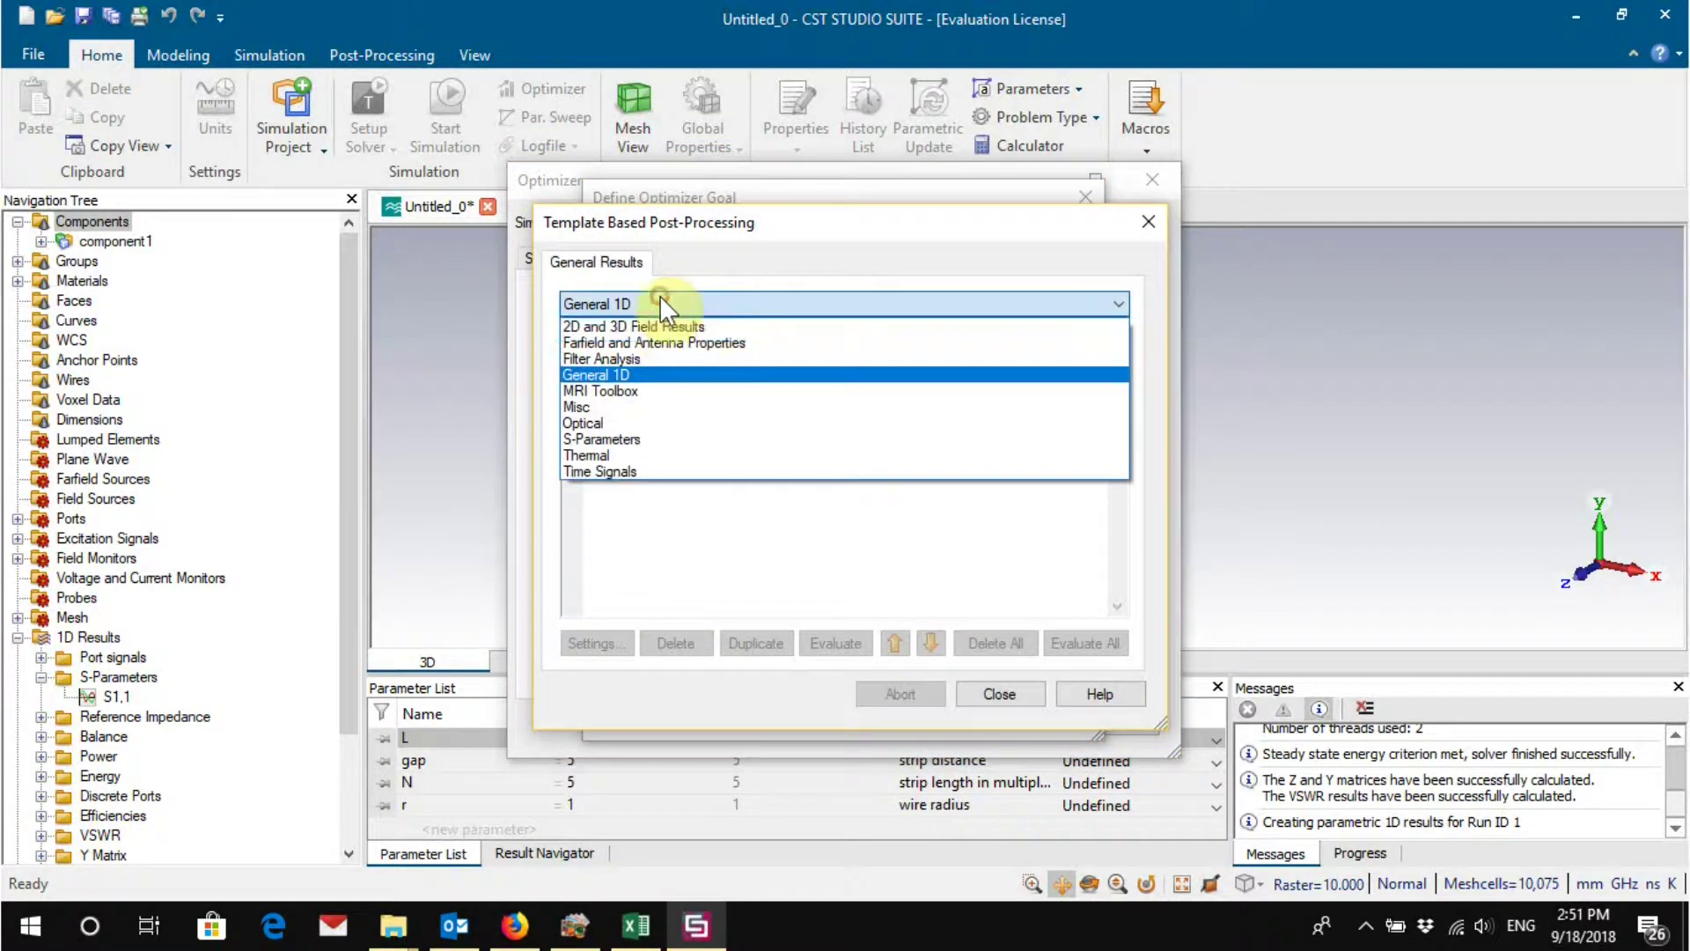
pyautogui.click(638, 374)
pyautogui.click(738, 342)
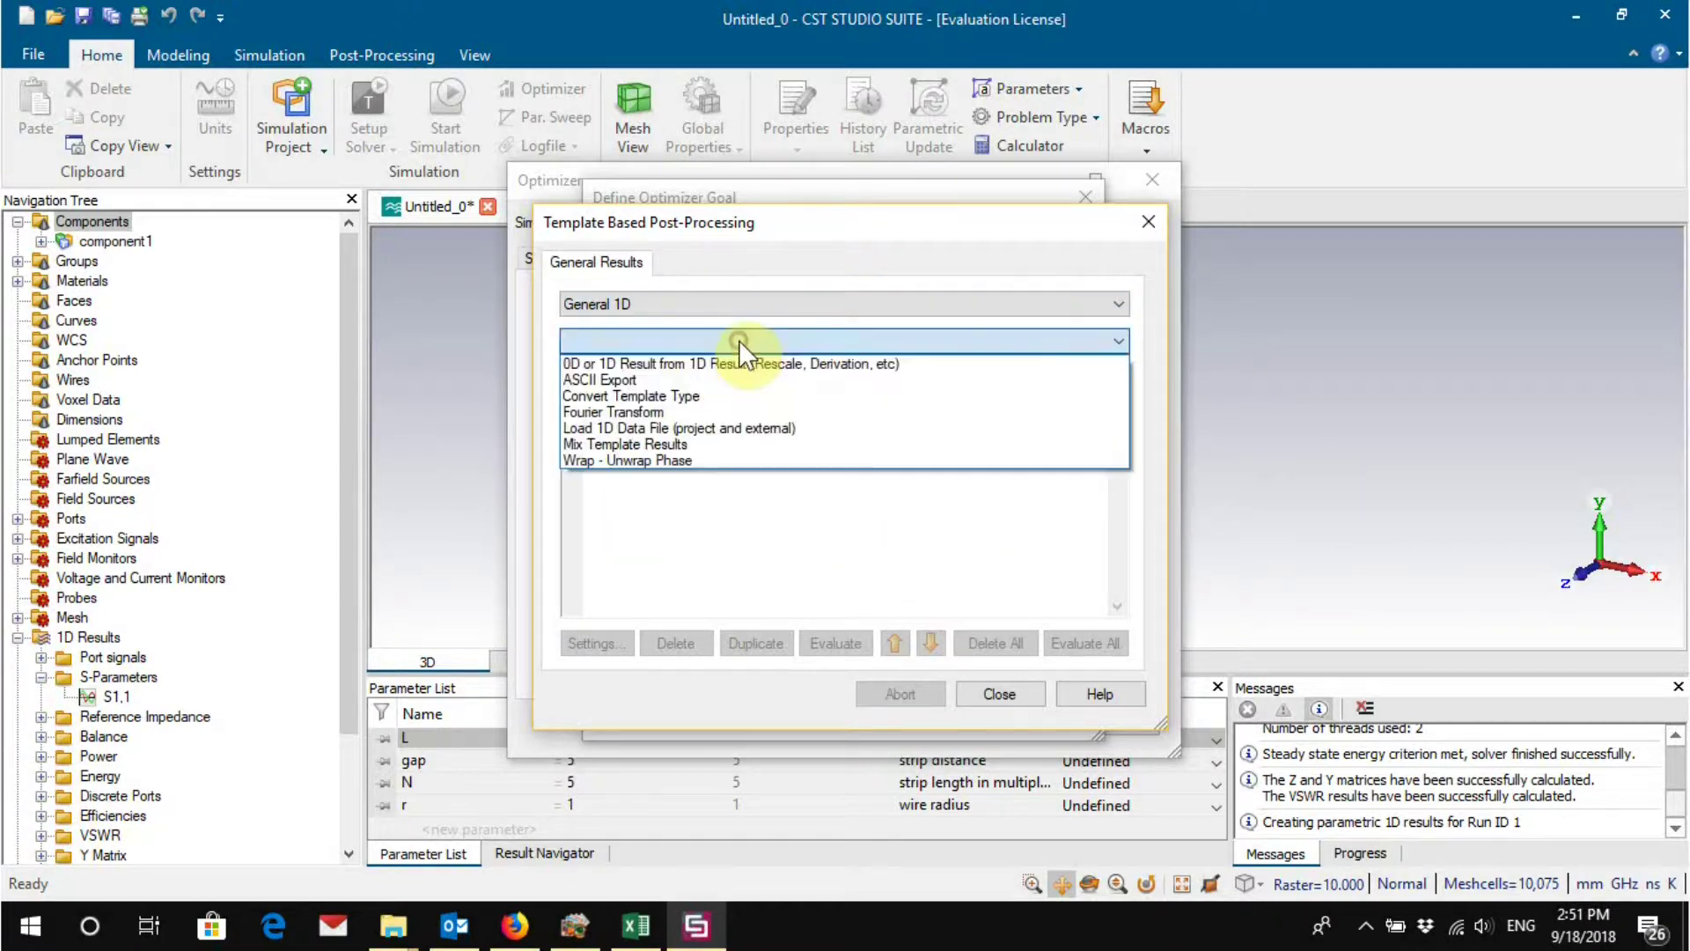
pyautogui.click(864, 363)
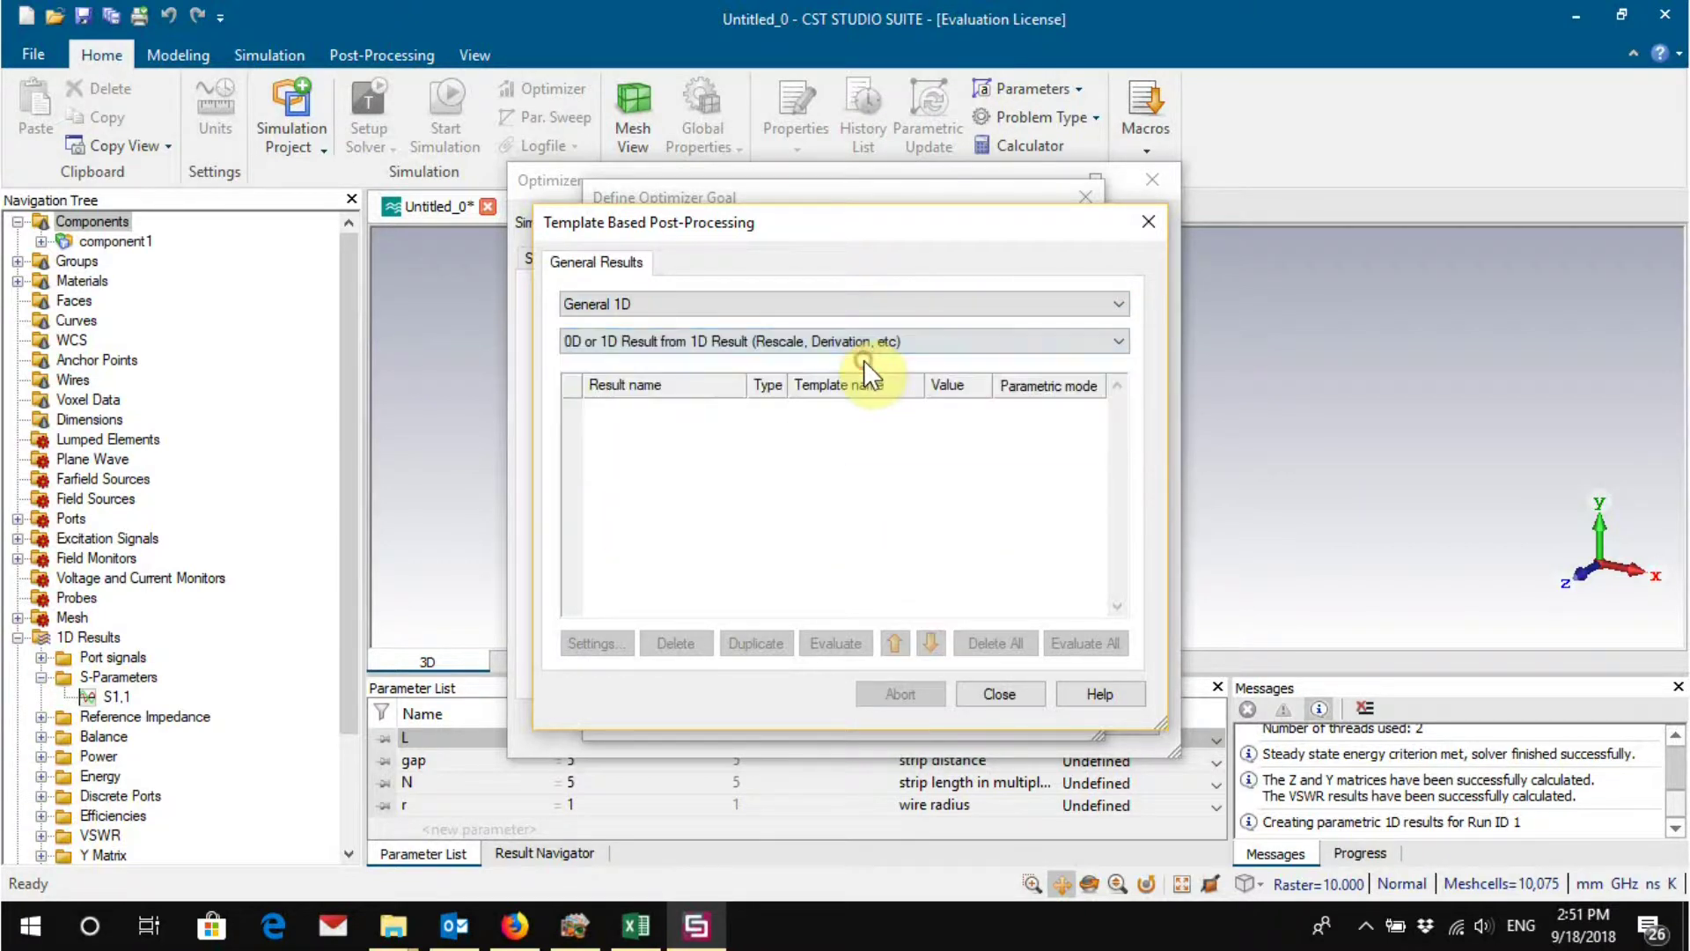
# Step: Set it to x at Global y-Minimum of S-Parameters\S1,1 magnitude and confirm
pyautogui.click(778, 236)
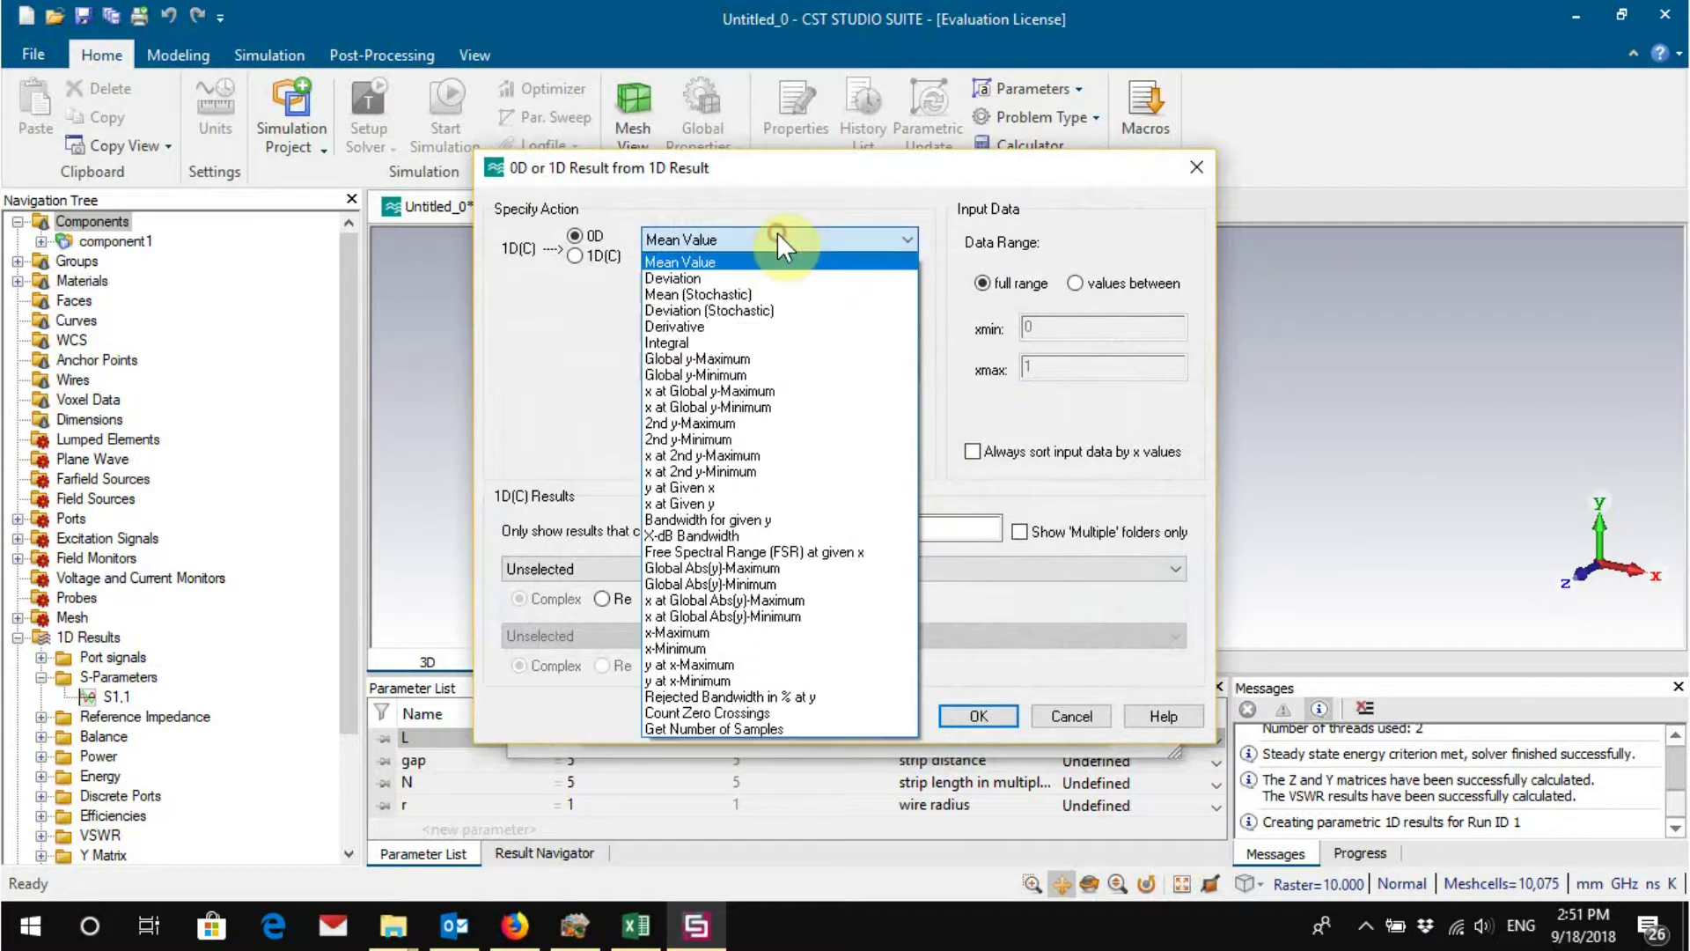
pyautogui.click(797, 406)
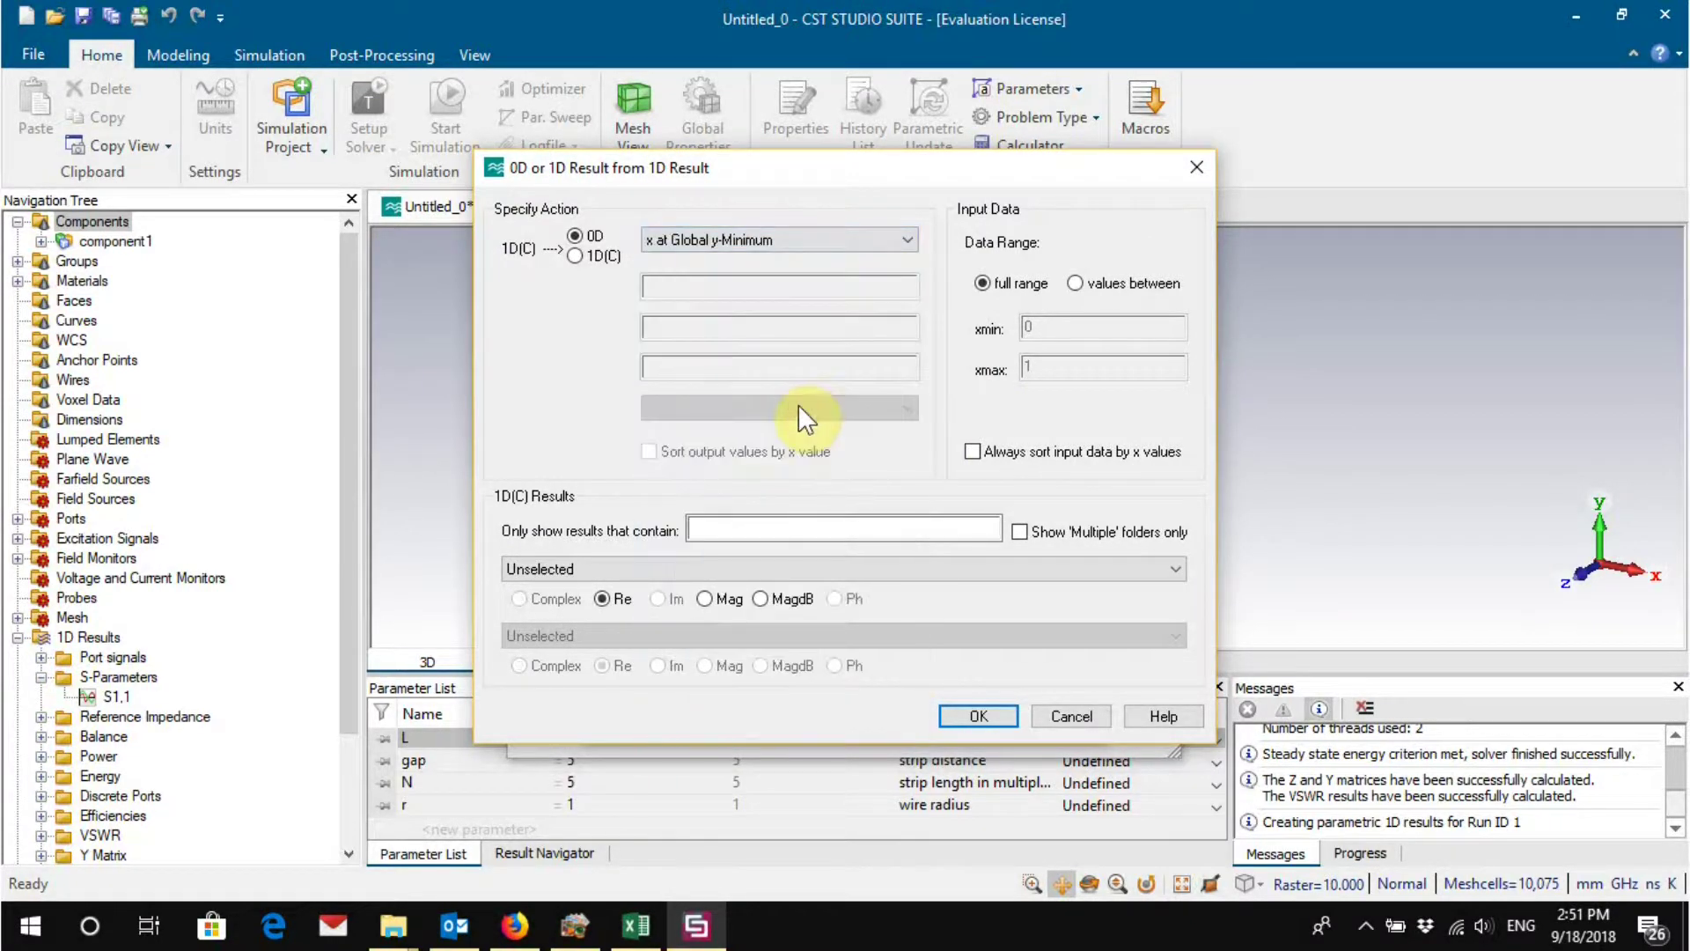
pyautogui.click(801, 574)
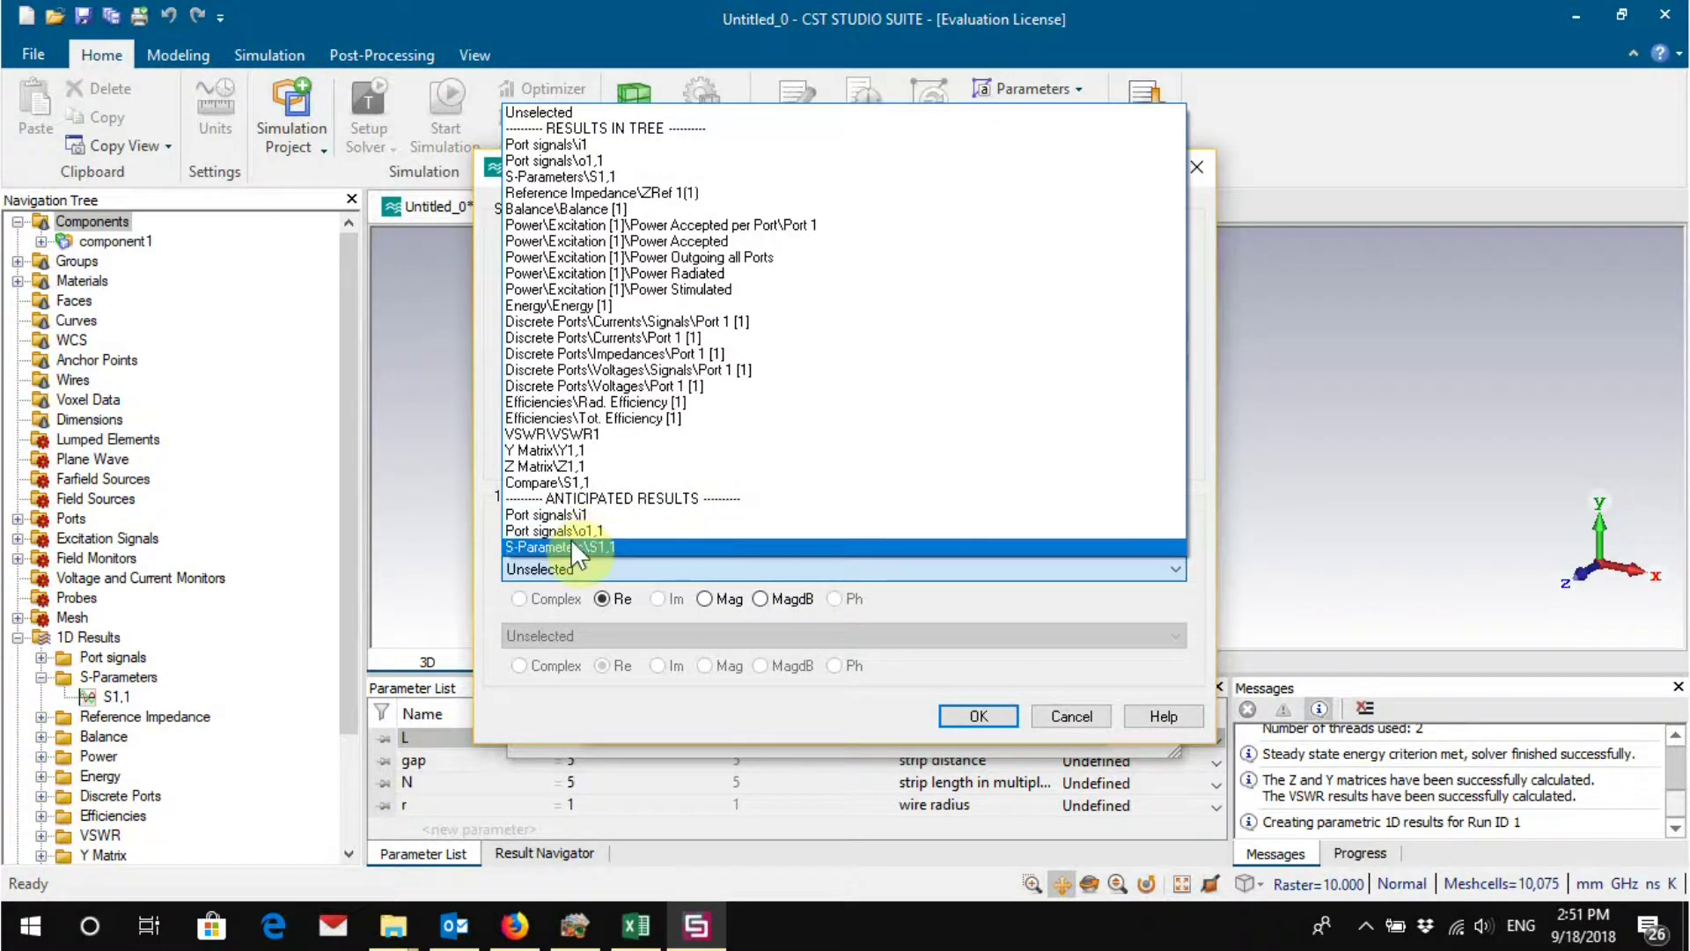
pyautogui.click(594, 547)
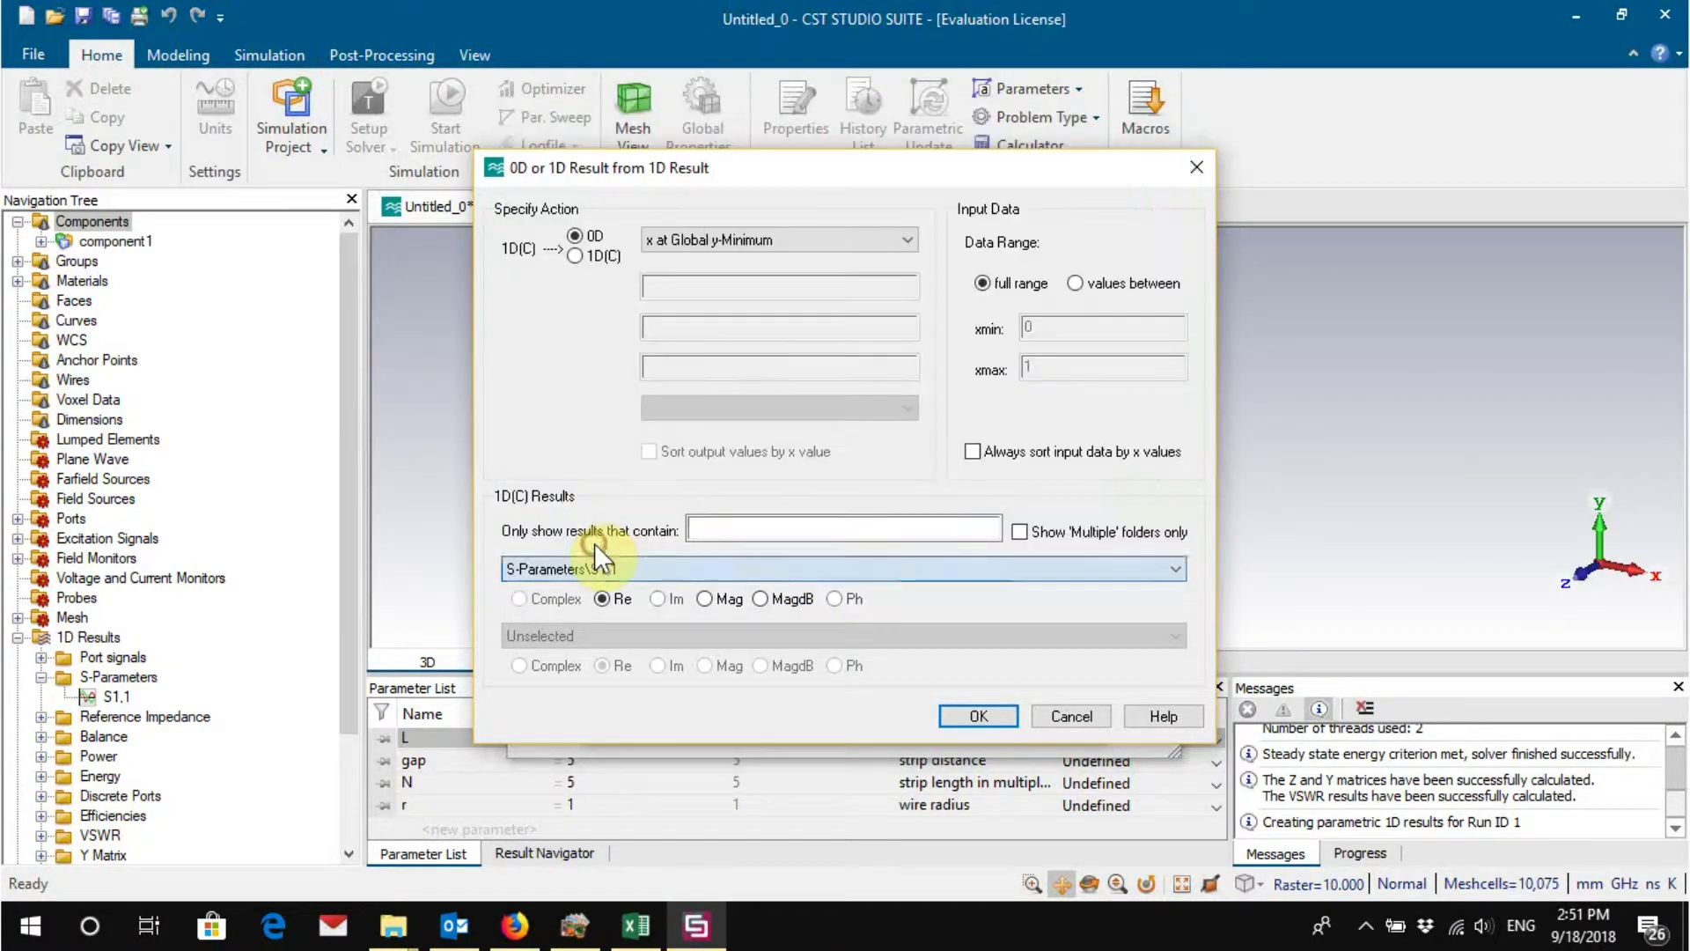
pyautogui.click(726, 599)
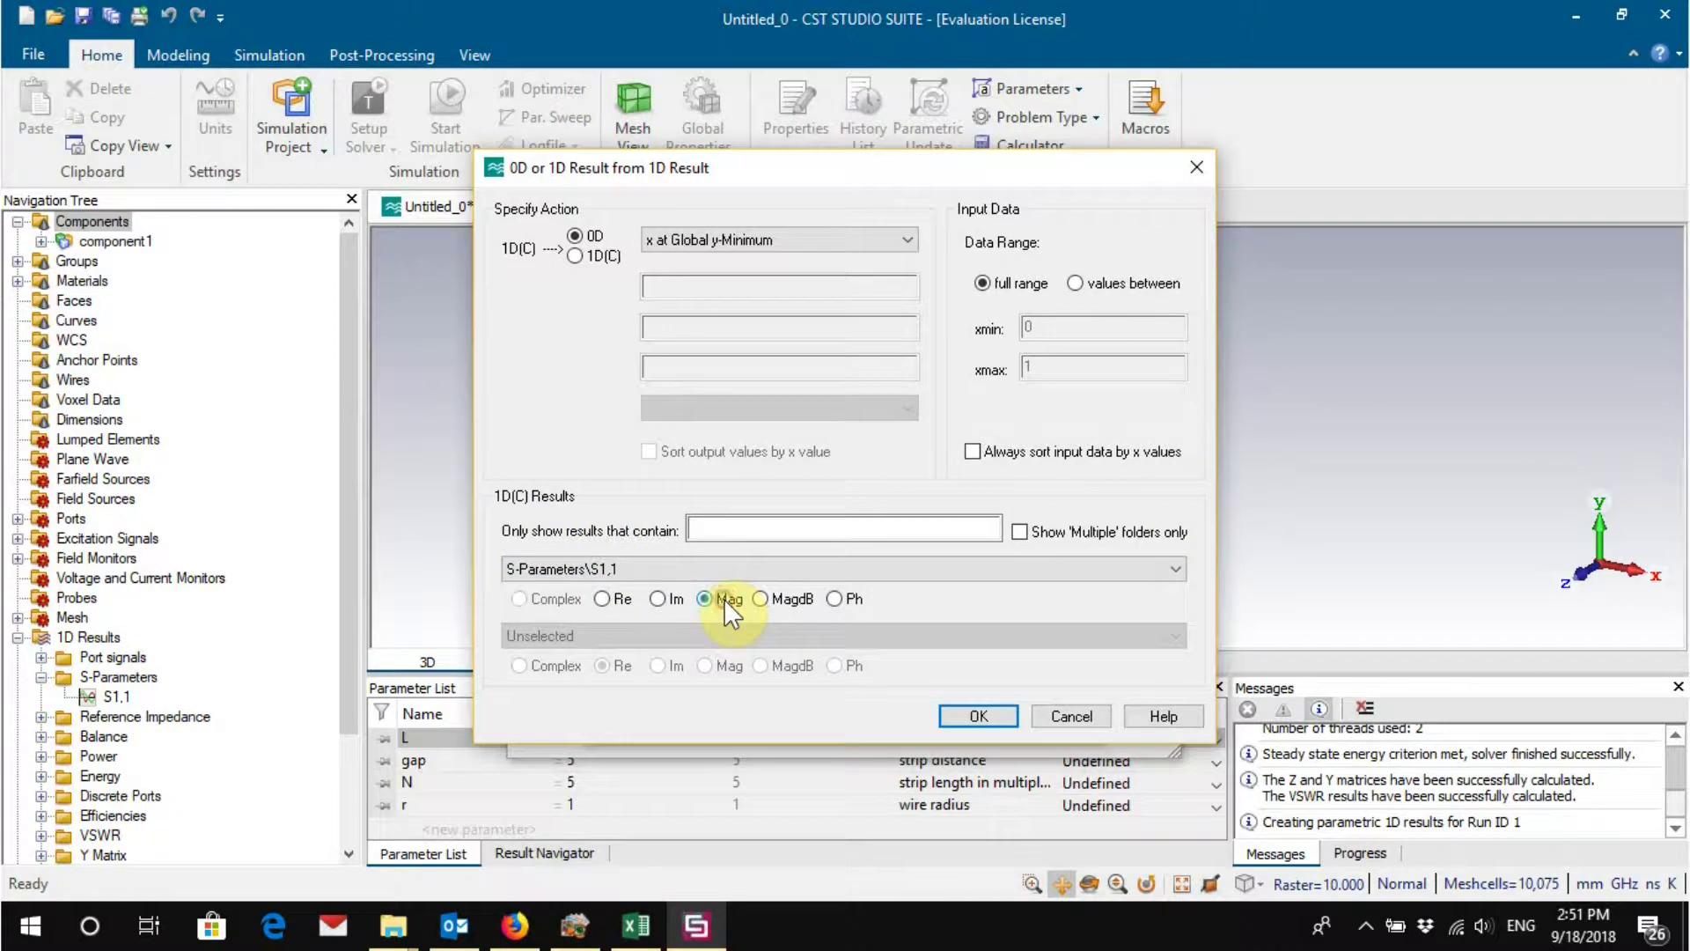
pyautogui.click(998, 715)
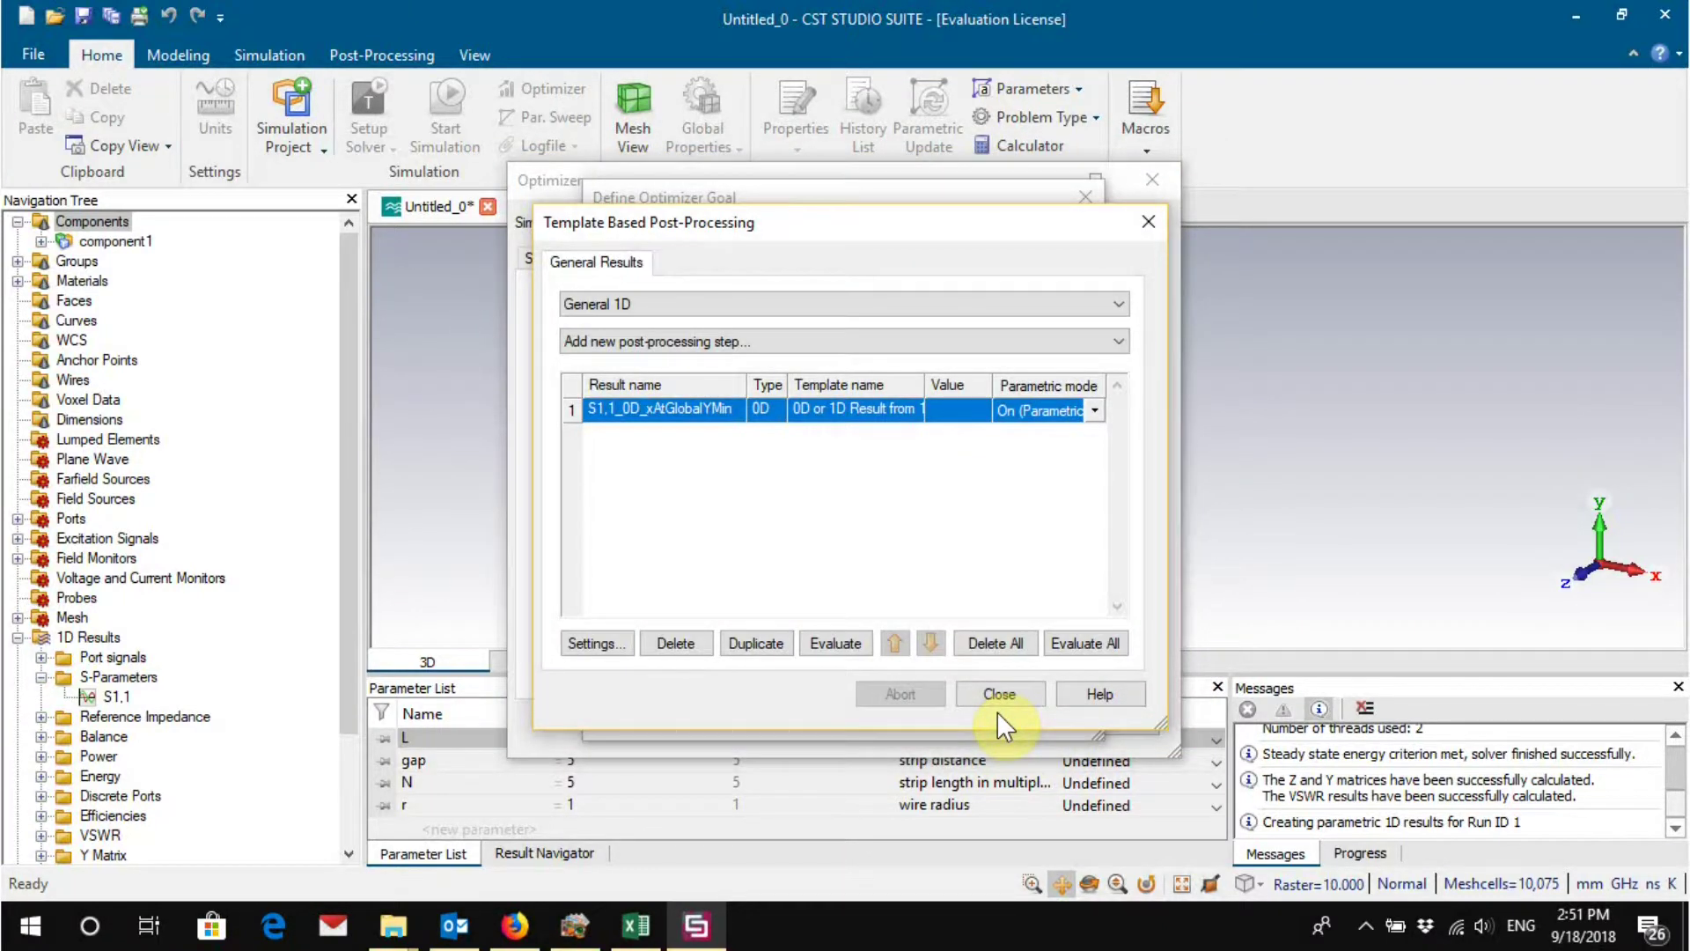
# Step: Add the goal S1,1_0D_xAtGlobalYMin = 1.3 and start the optimization
pyautogui.click(1000, 694)
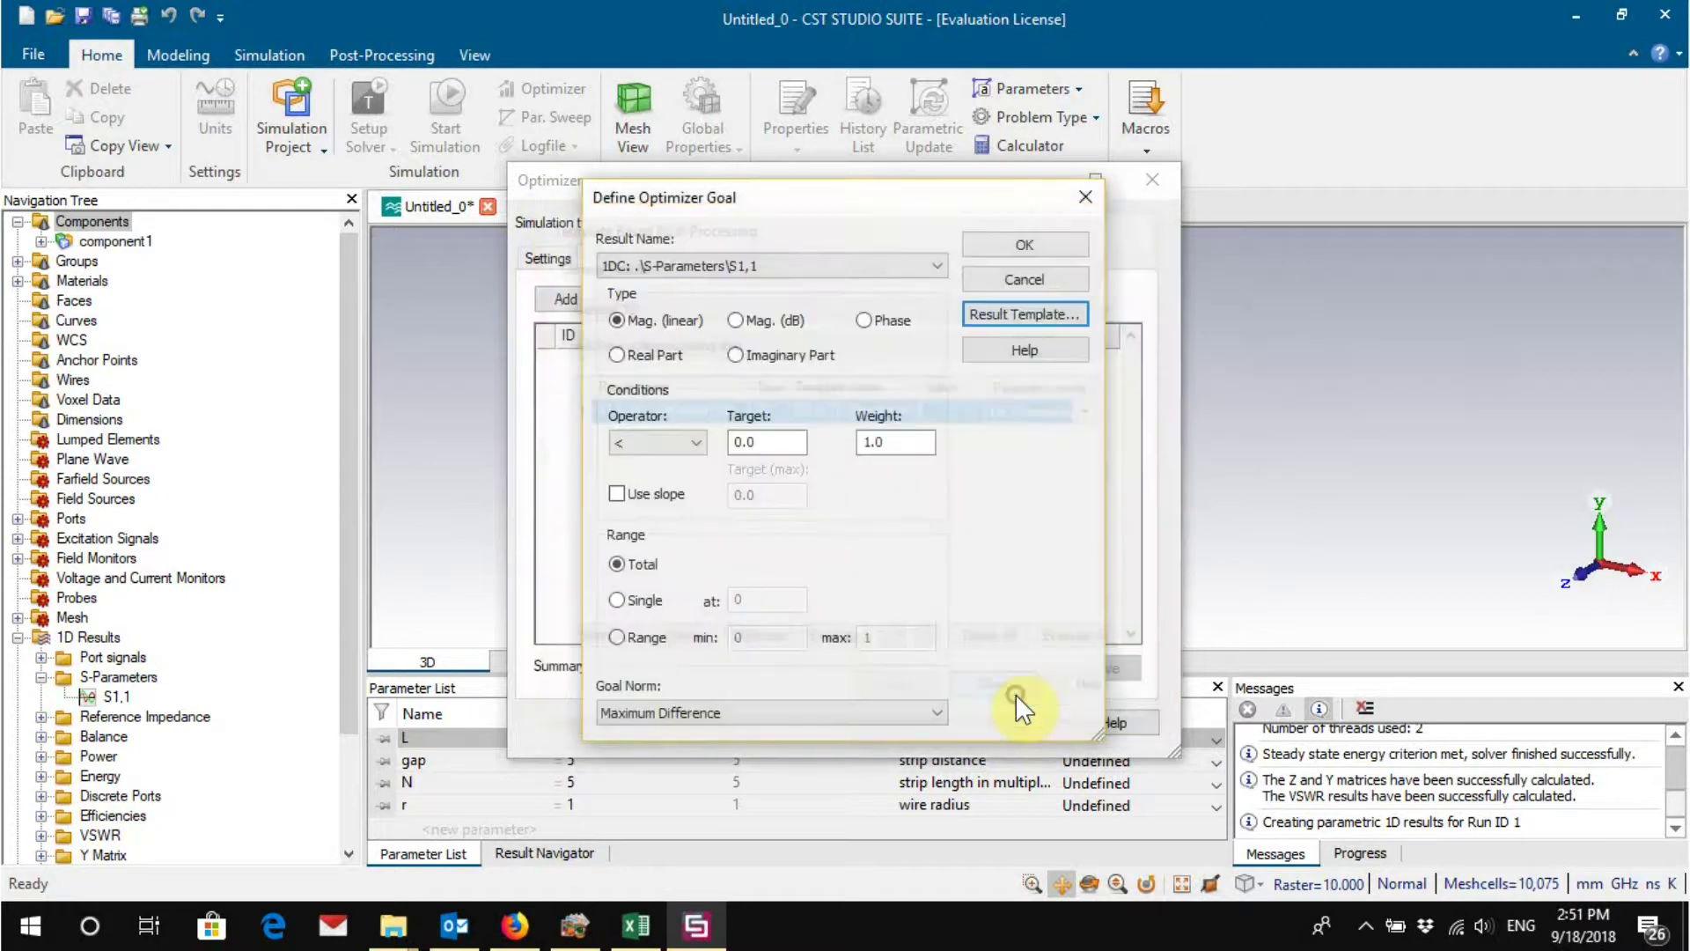
pyautogui.click(914, 264)
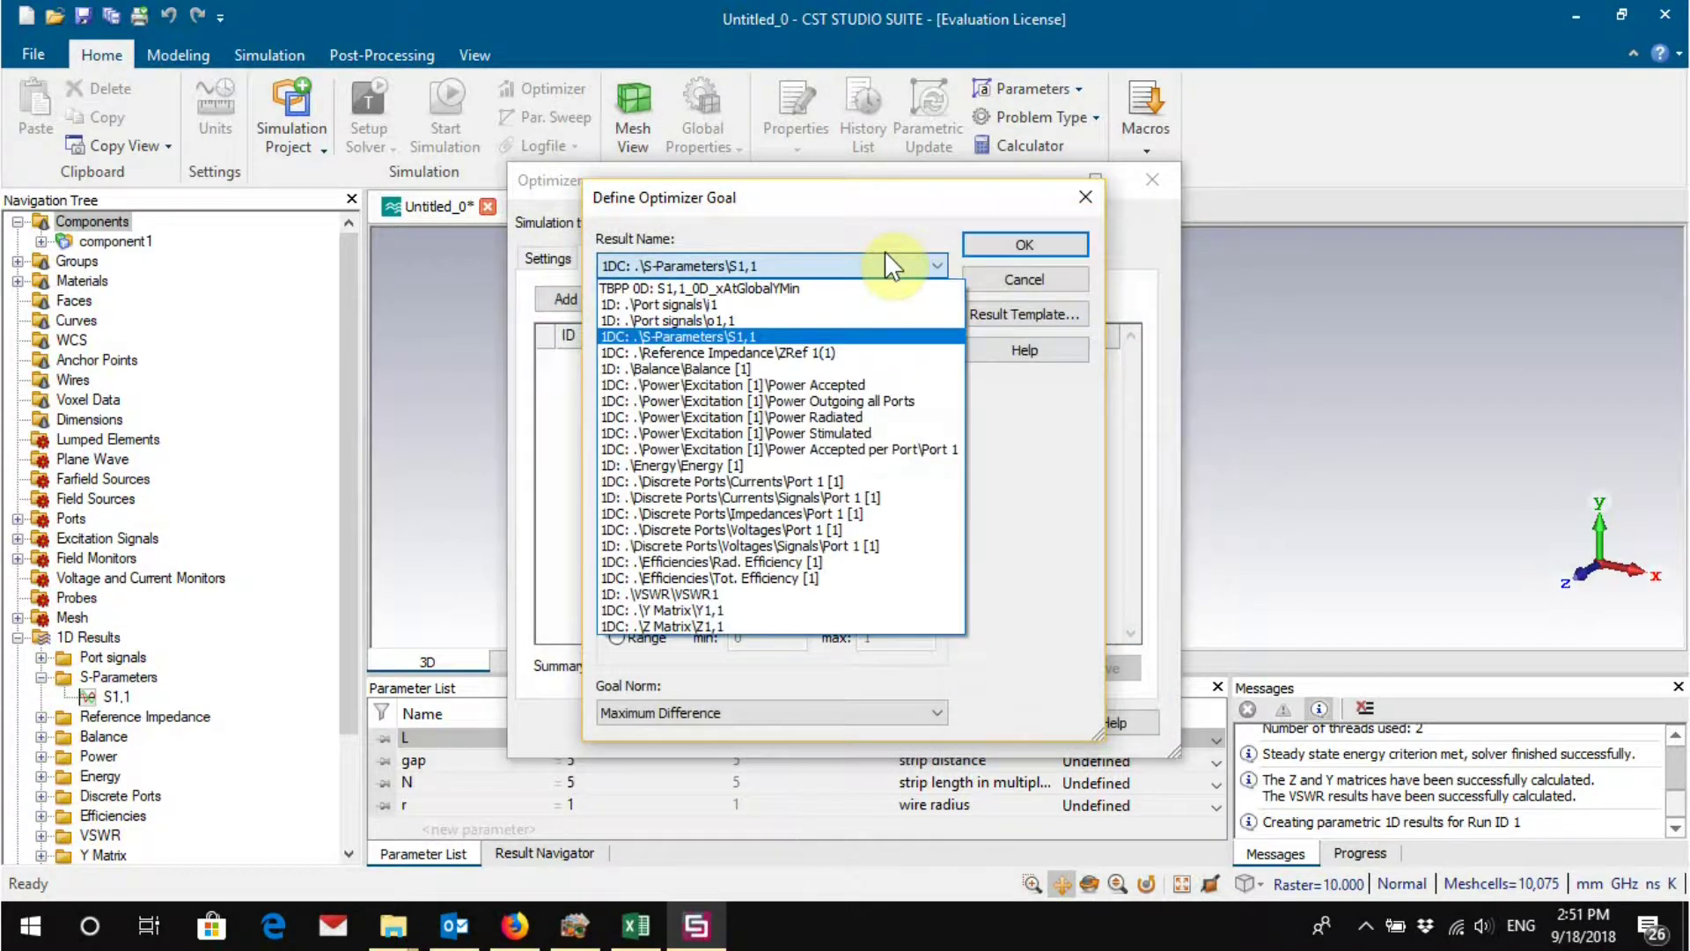
pyautogui.click(778, 289)
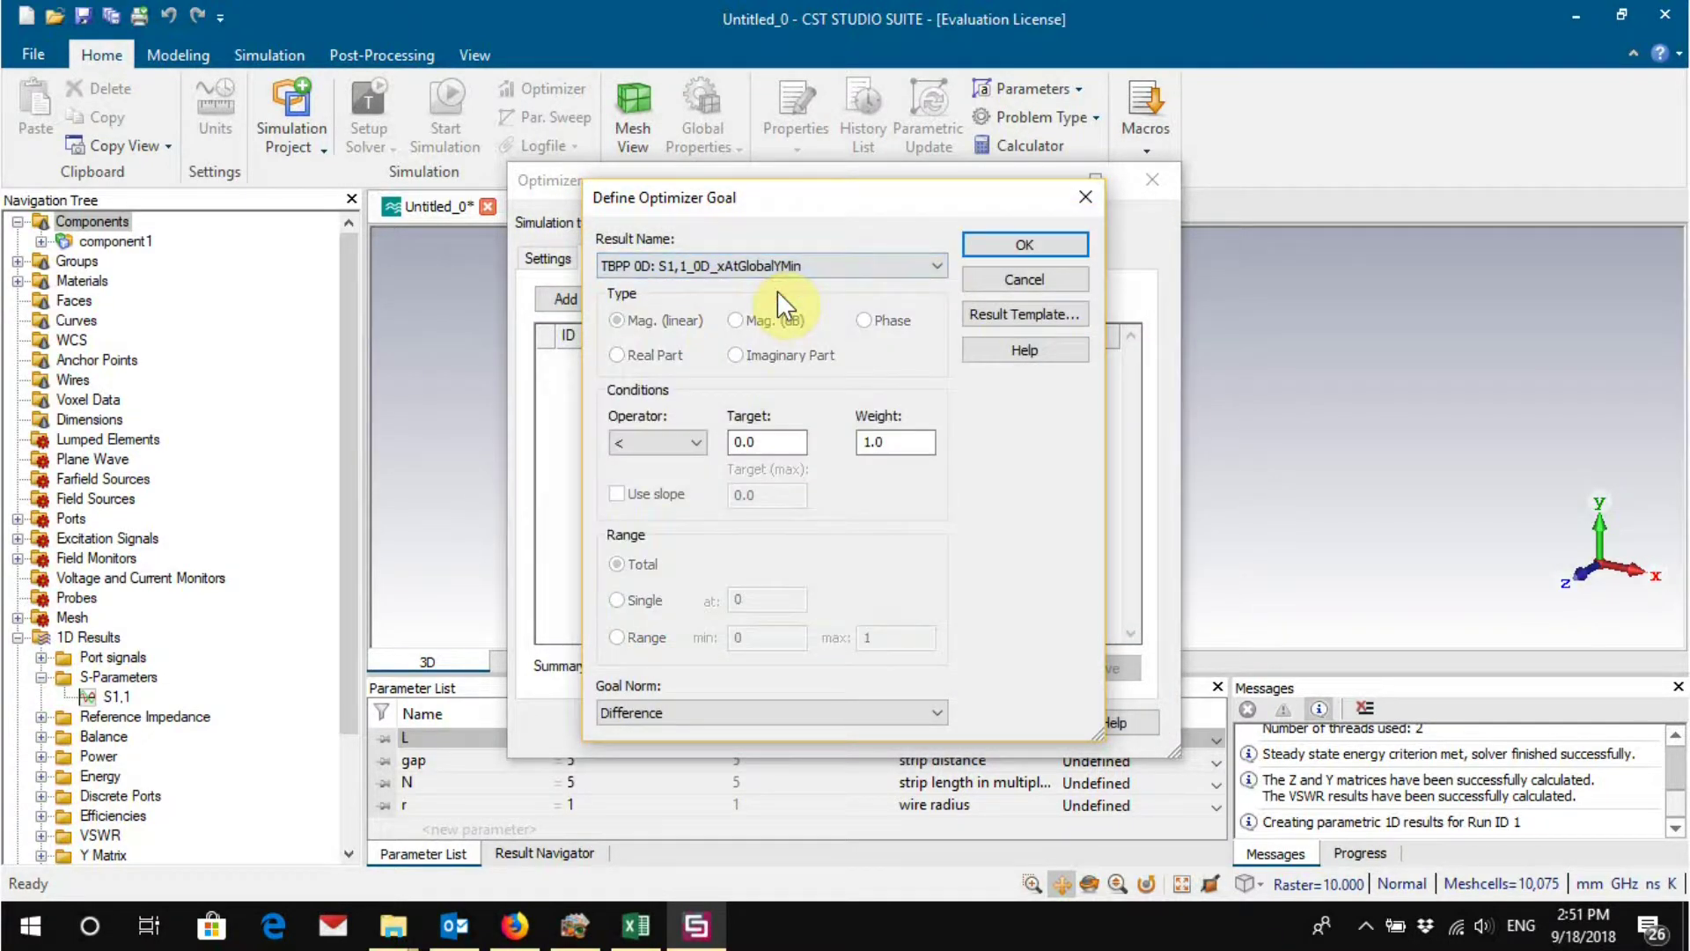
pyautogui.click(692, 440)
pyautogui.click(635, 496)
pyautogui.doubleClick(755, 441)
pyautogui.write('1.3')
pyautogui.click(1056, 238)
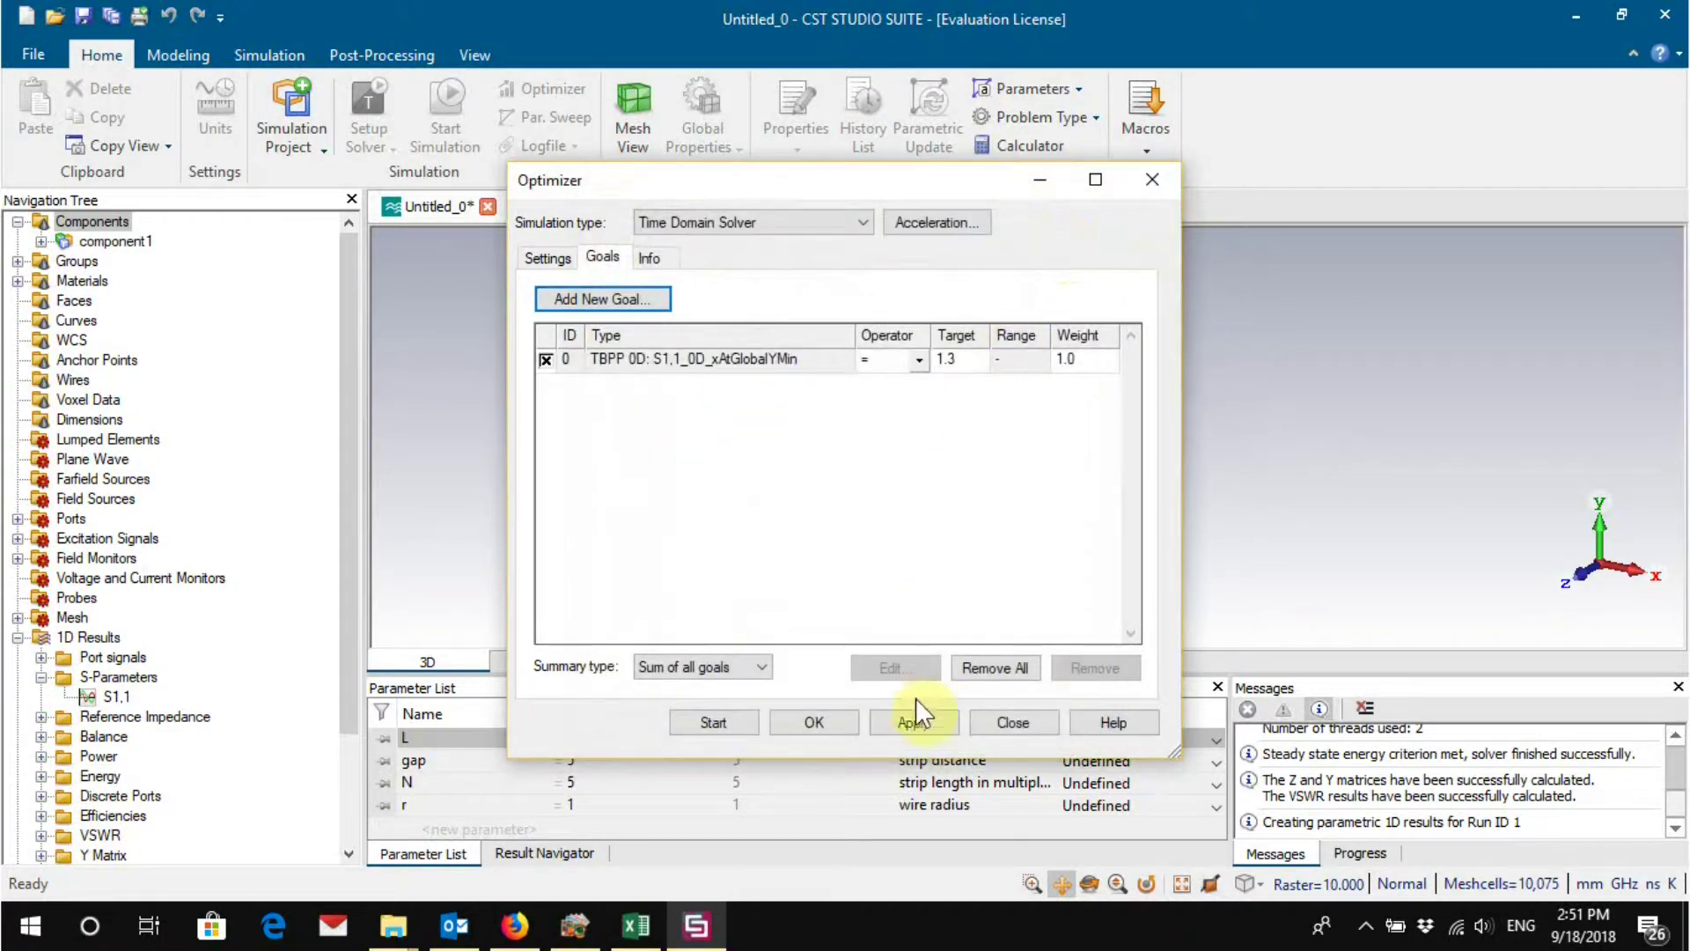
pyautogui.click(698, 722)
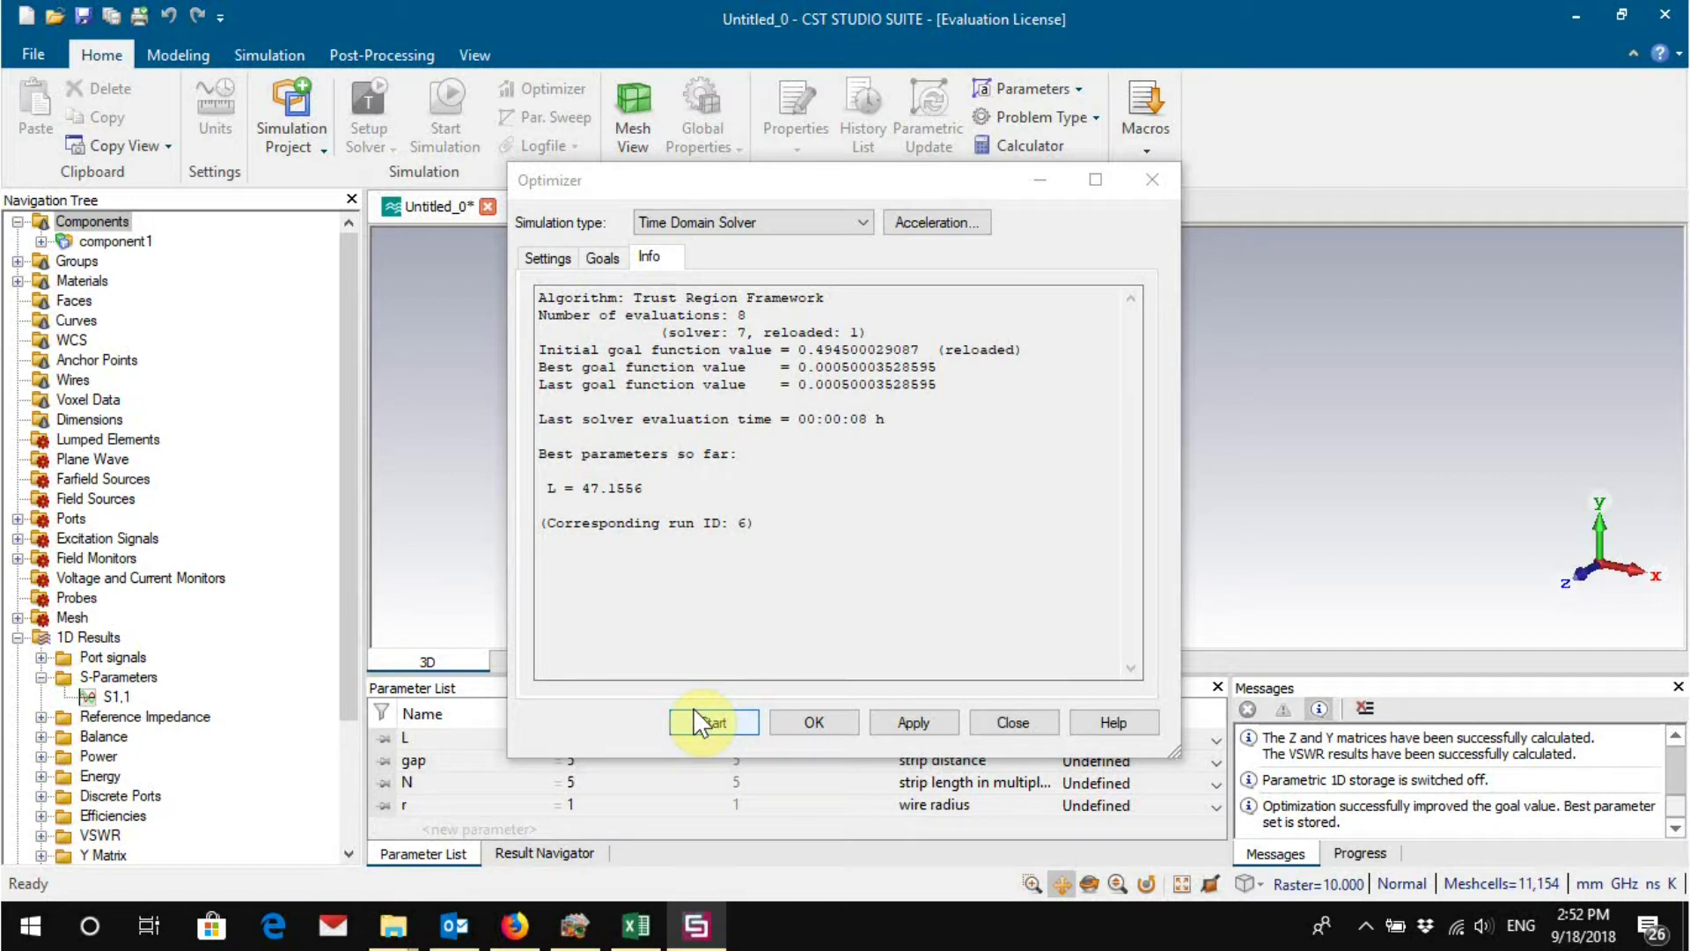
# Step: Keep the best L of 47.1556 and plot its S1,1 beside the original L=80 curve
pyautogui.click(814, 723)
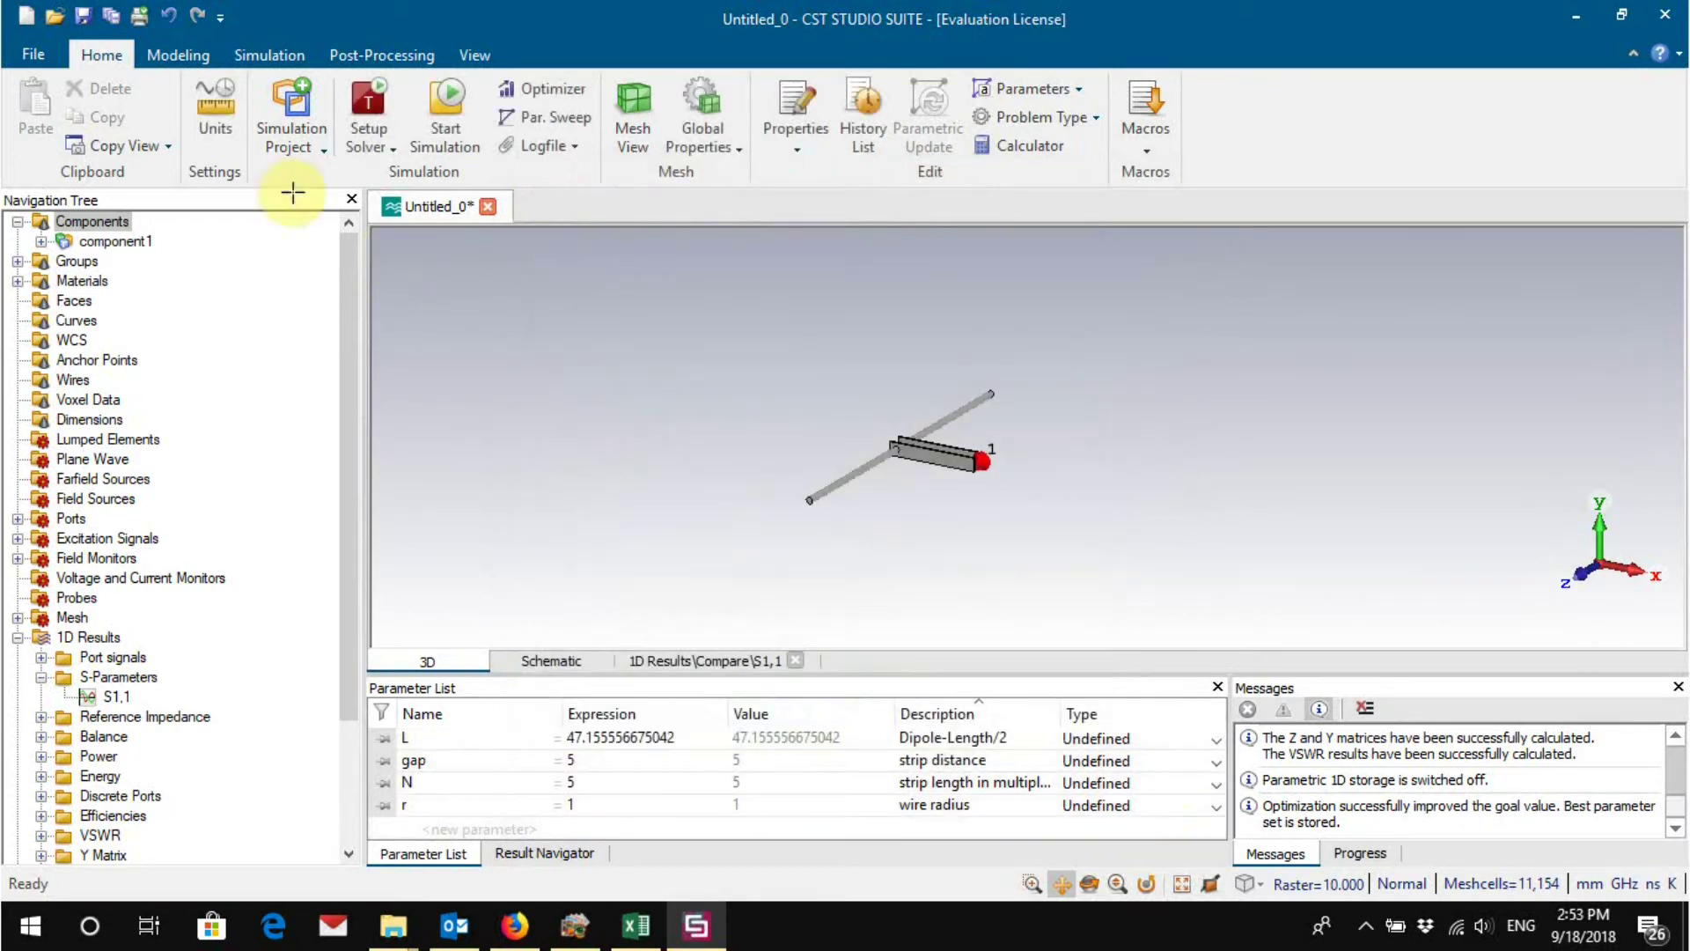
pyautogui.scroll(-3, 132, 352)
pyautogui.click(117, 538)
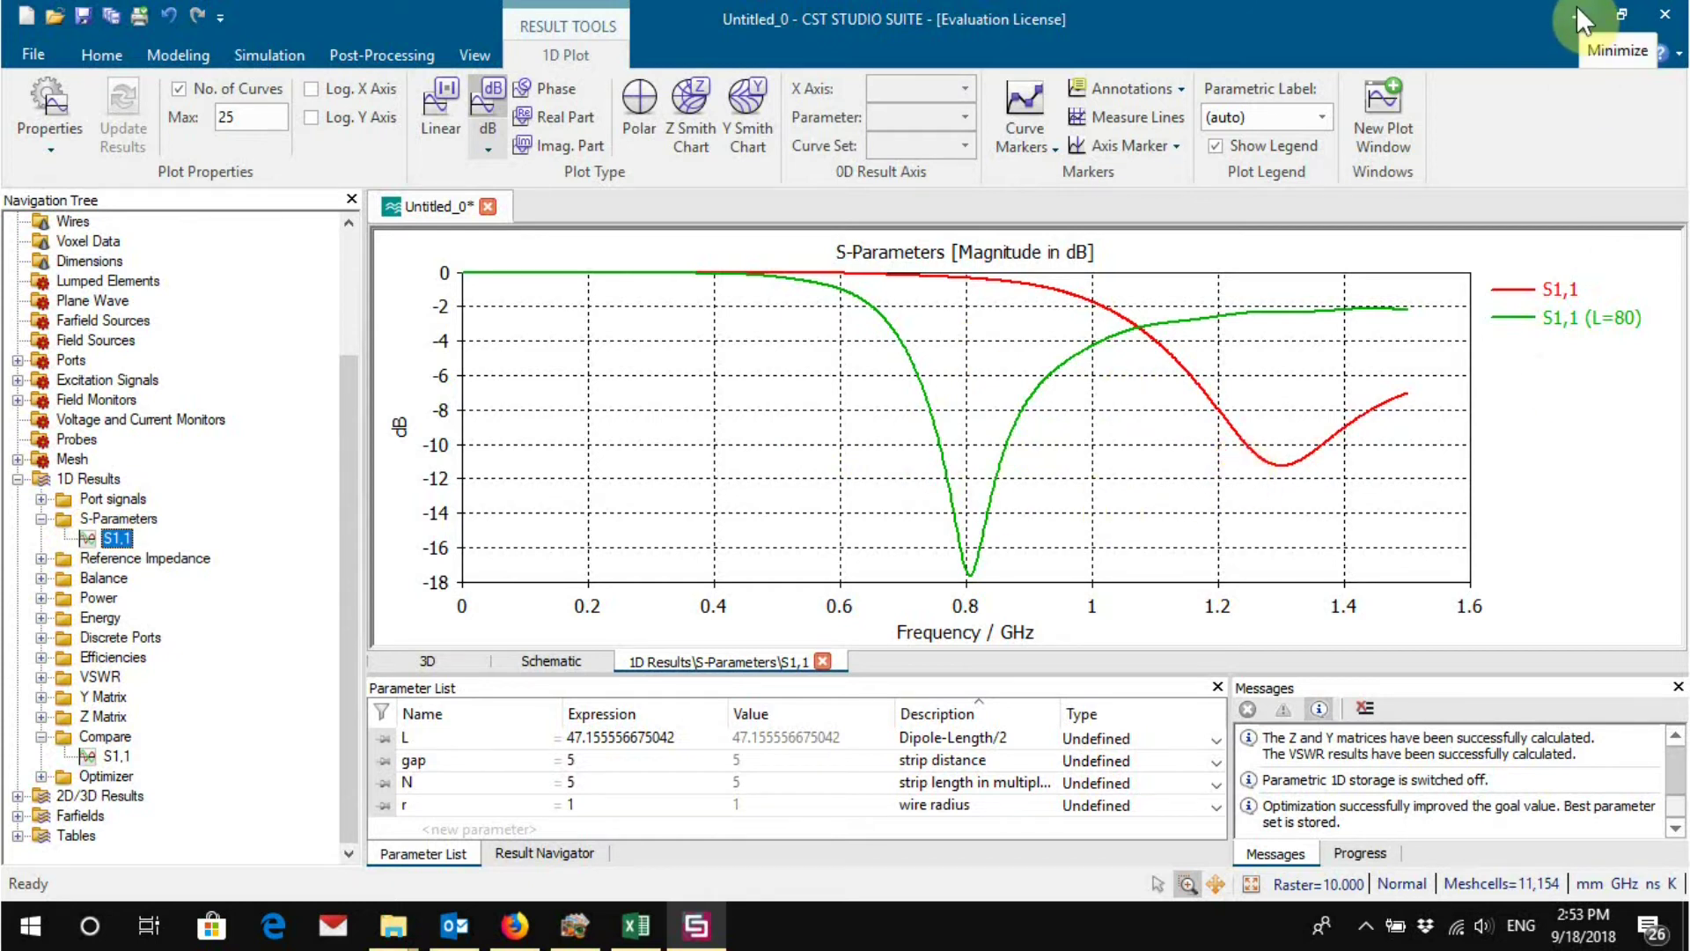
pyautogui.click(683, 738)
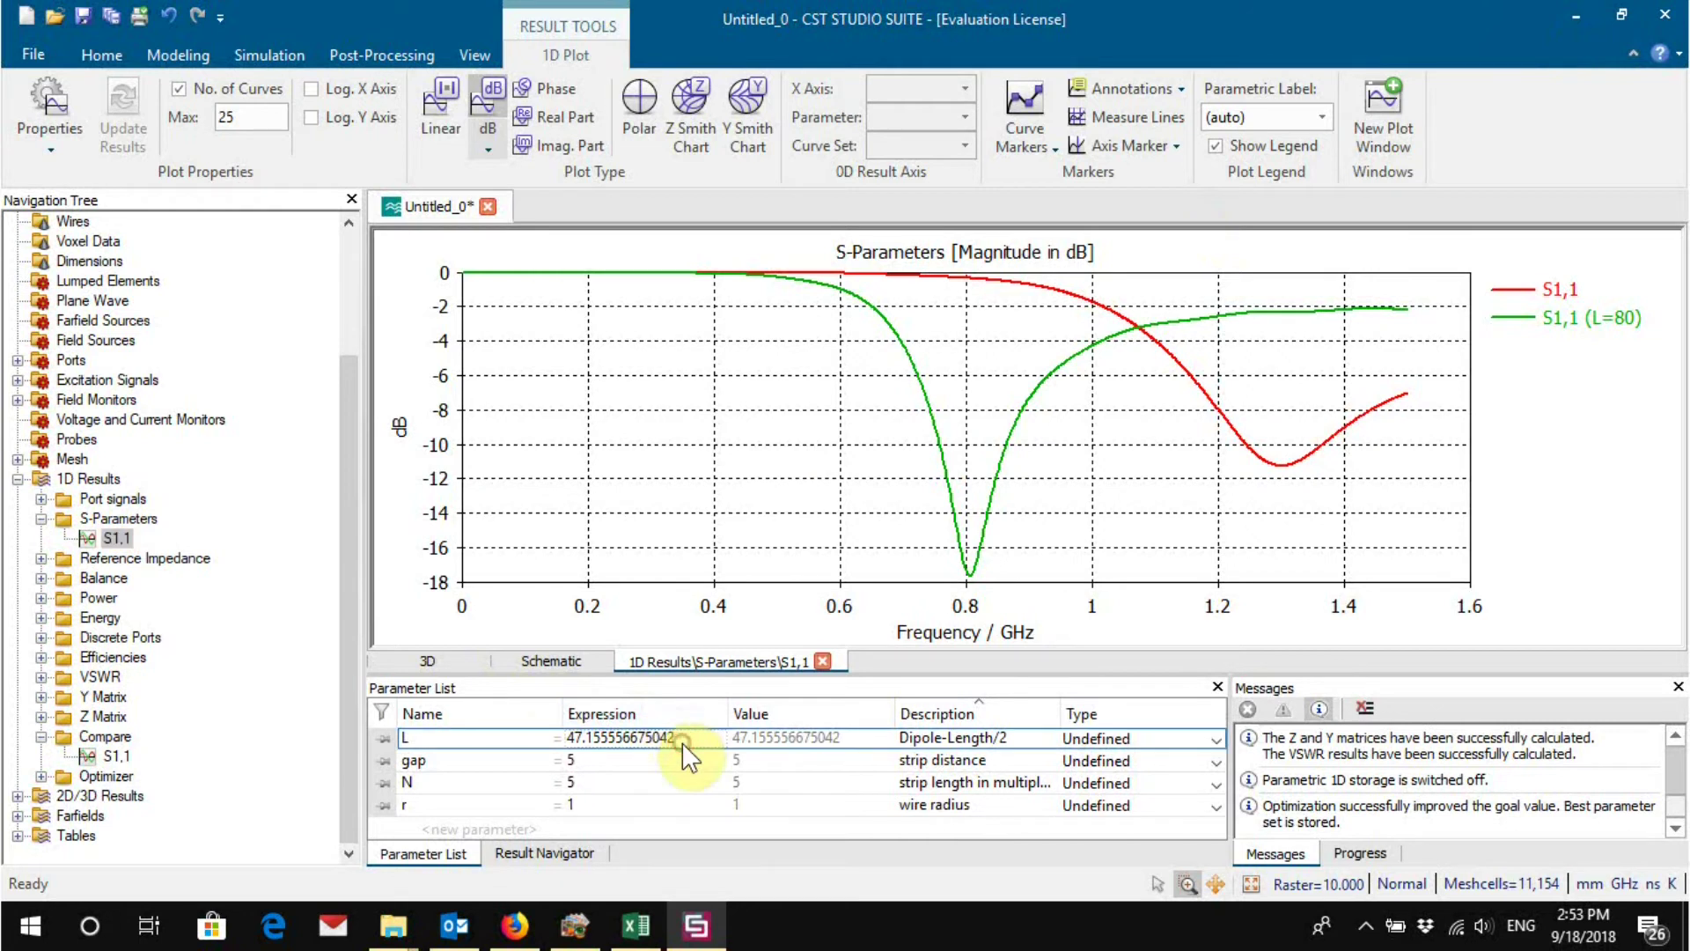